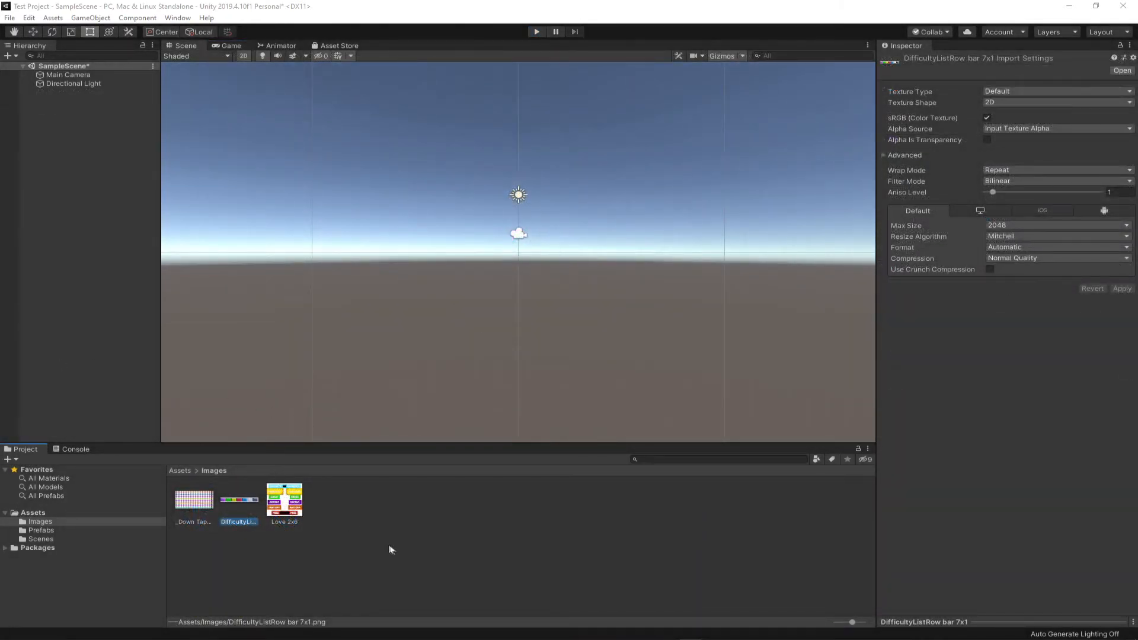
- Select the _Down Tap Note 16x8 image and review the 2D Sprite and 2D SpriteShape packages in the Package Manager
left_click(285, 499)
left_click(240, 504)
key("Left")
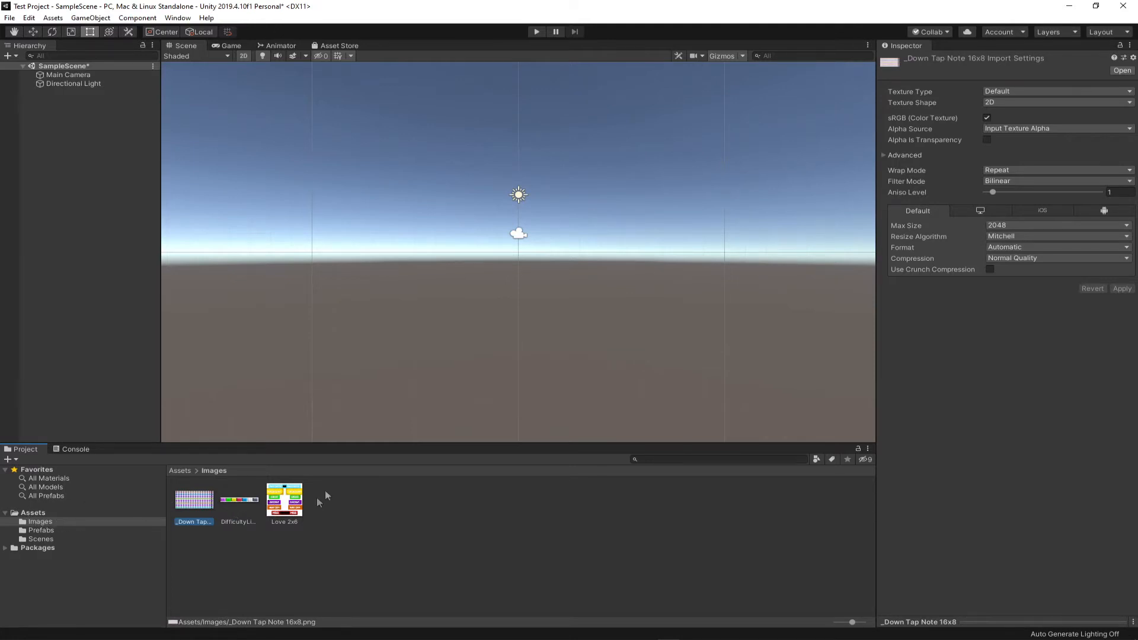
left_click(187, 18)
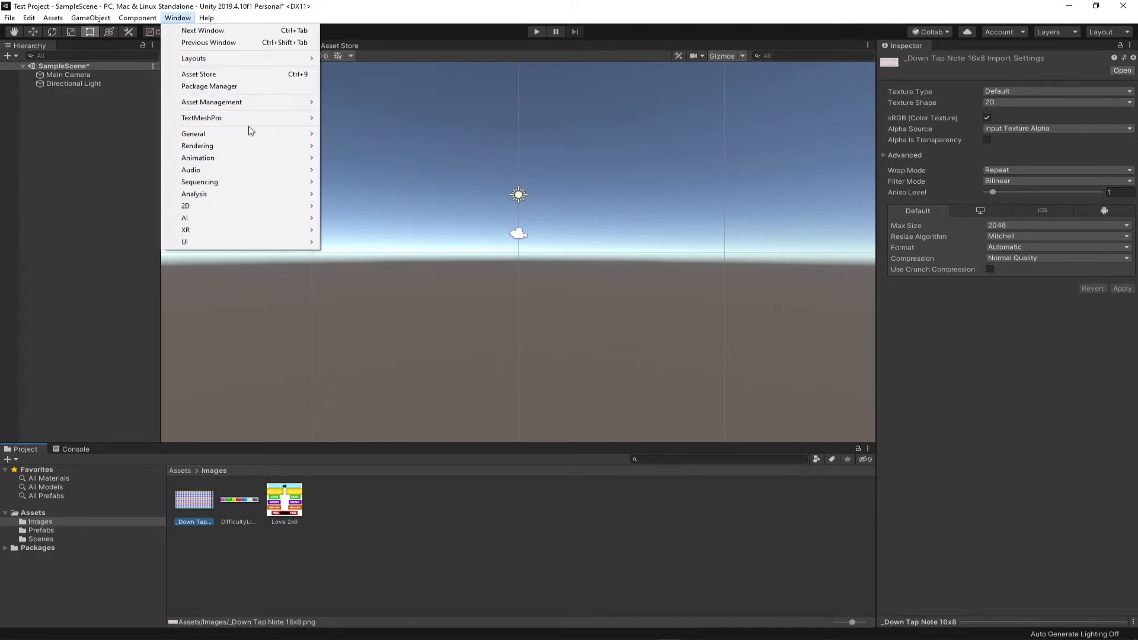
left_click(229, 88)
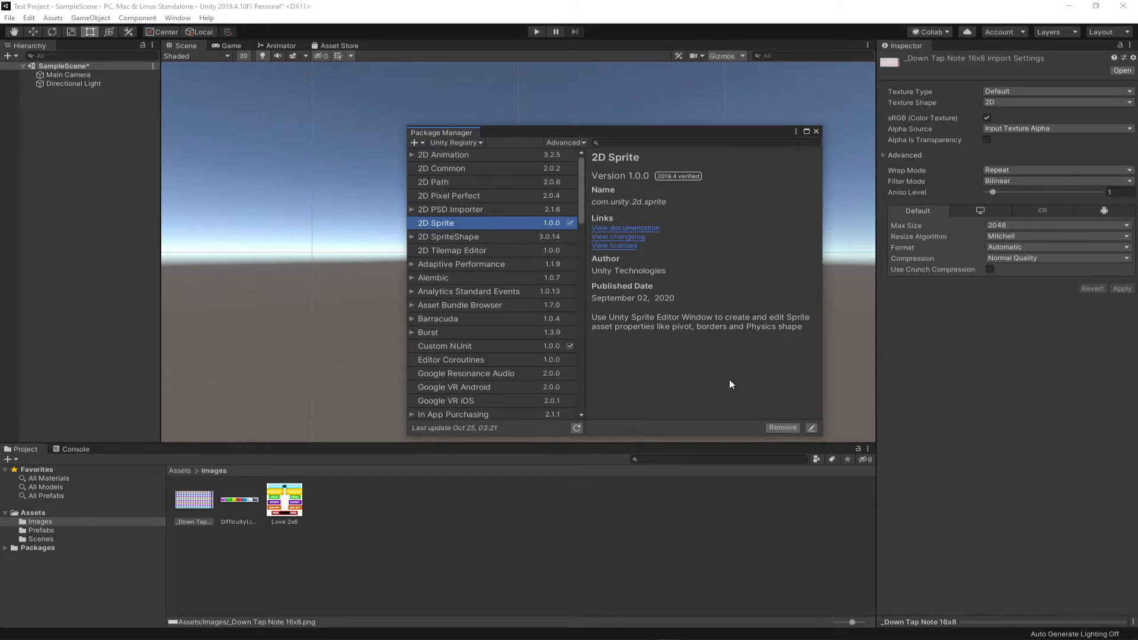
left_click(473, 236)
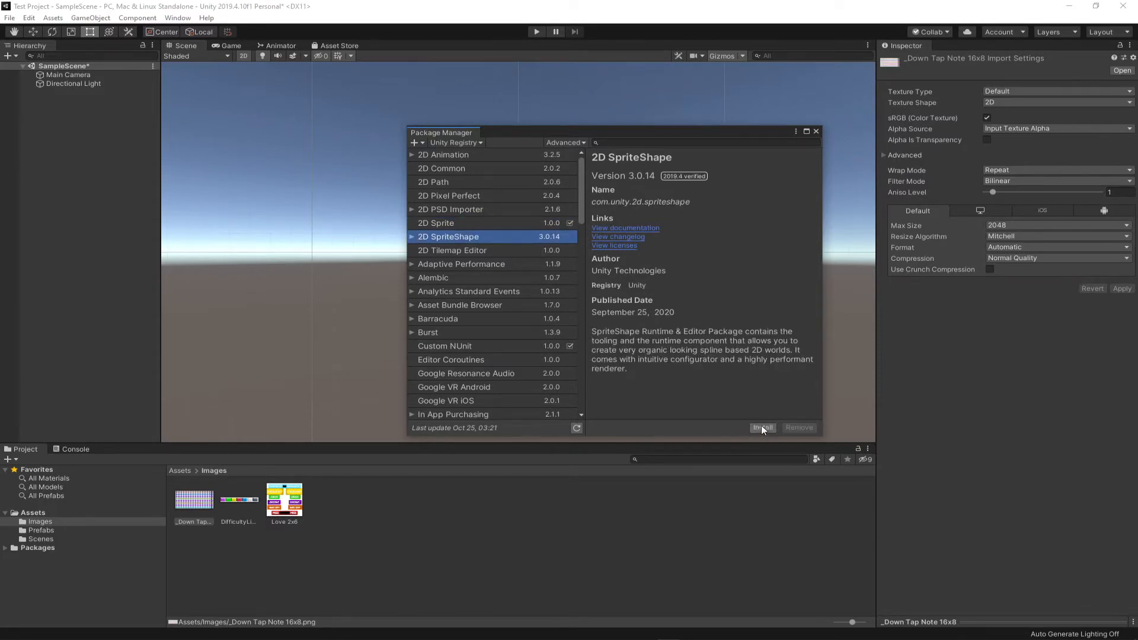
left_click(816, 131)
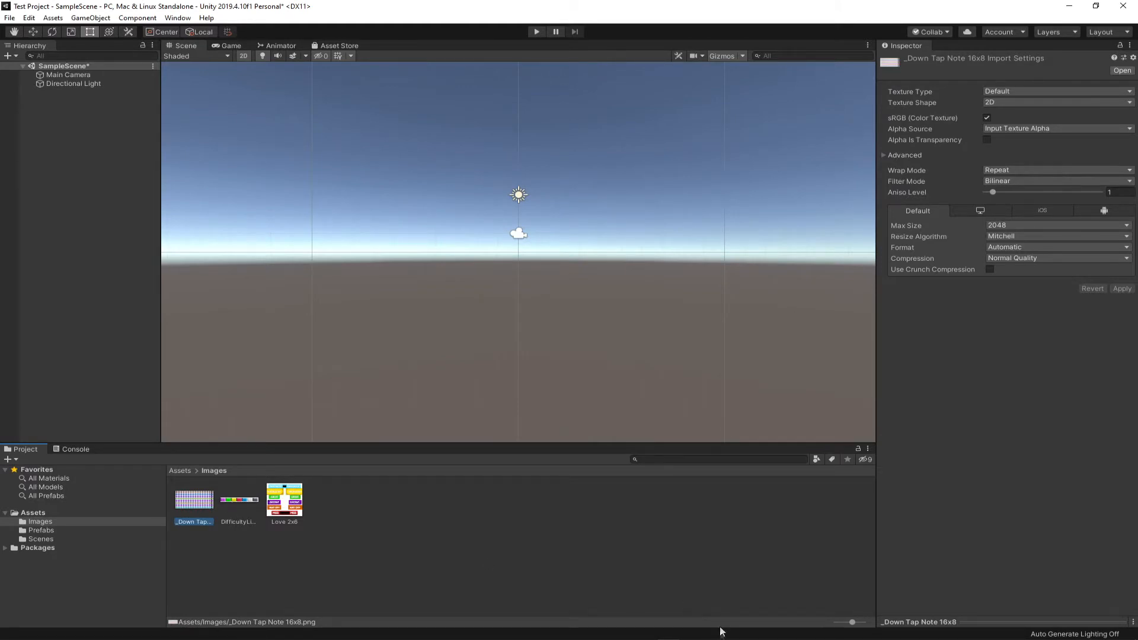
- Switch to Windows Photo Viewer to look over the arrow rows of _Down Tap Note 16x8.png, and return to Unity
key("alt+Tab")
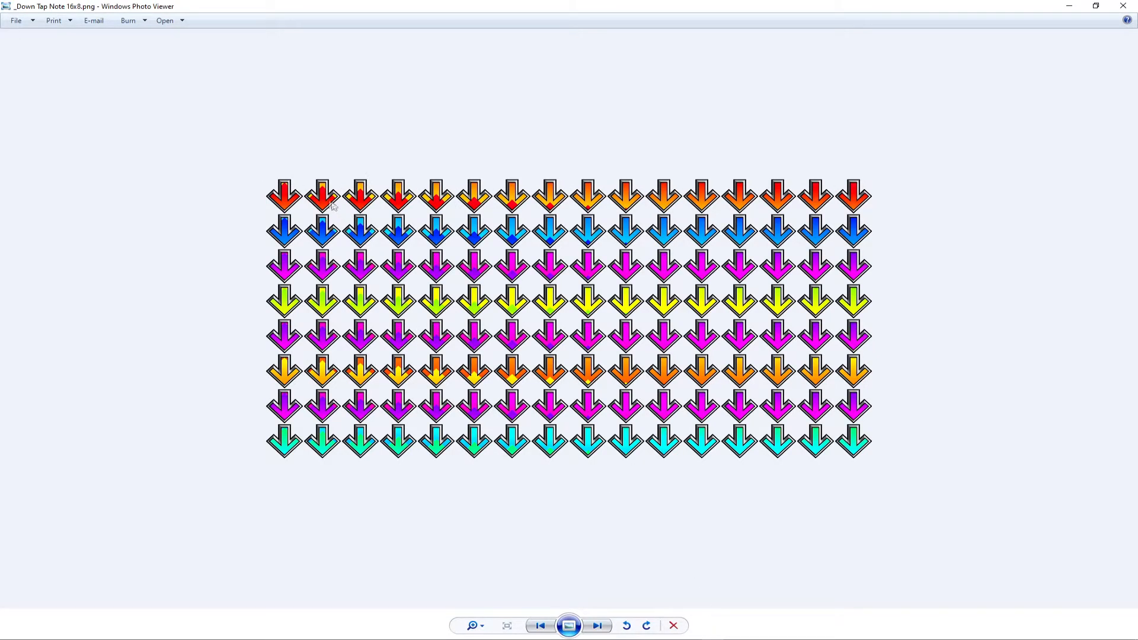
left_click(720, 636)
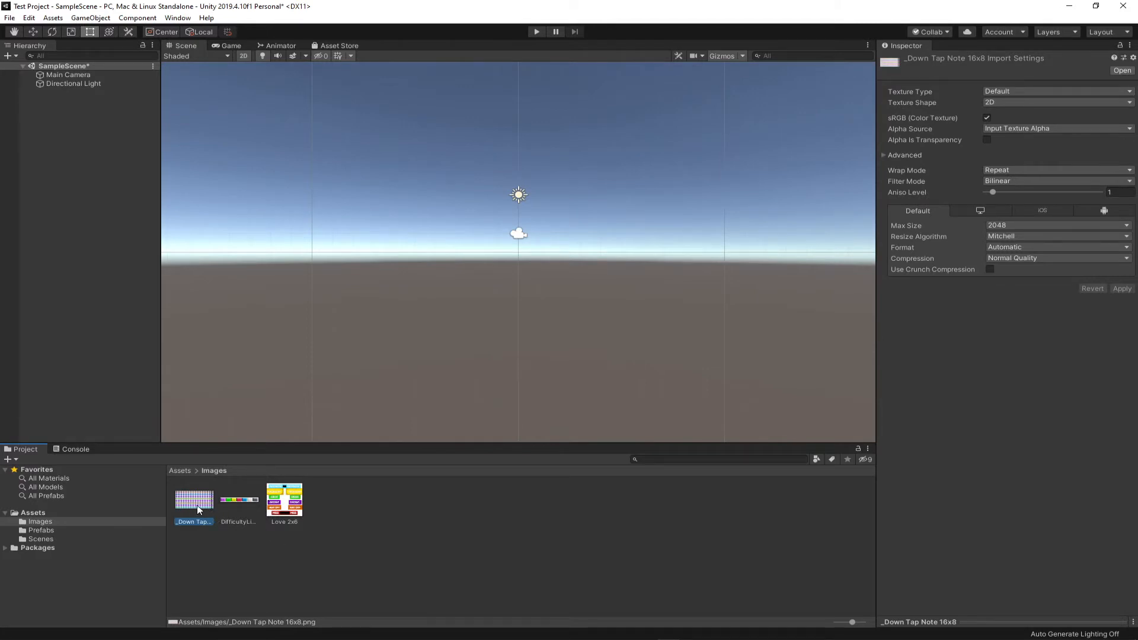
- Set the _Down Tap Note 16x8 texture type to Sprite (2D and UI) with Multiple sprite mode and apply the import settings
left_click(998, 90)
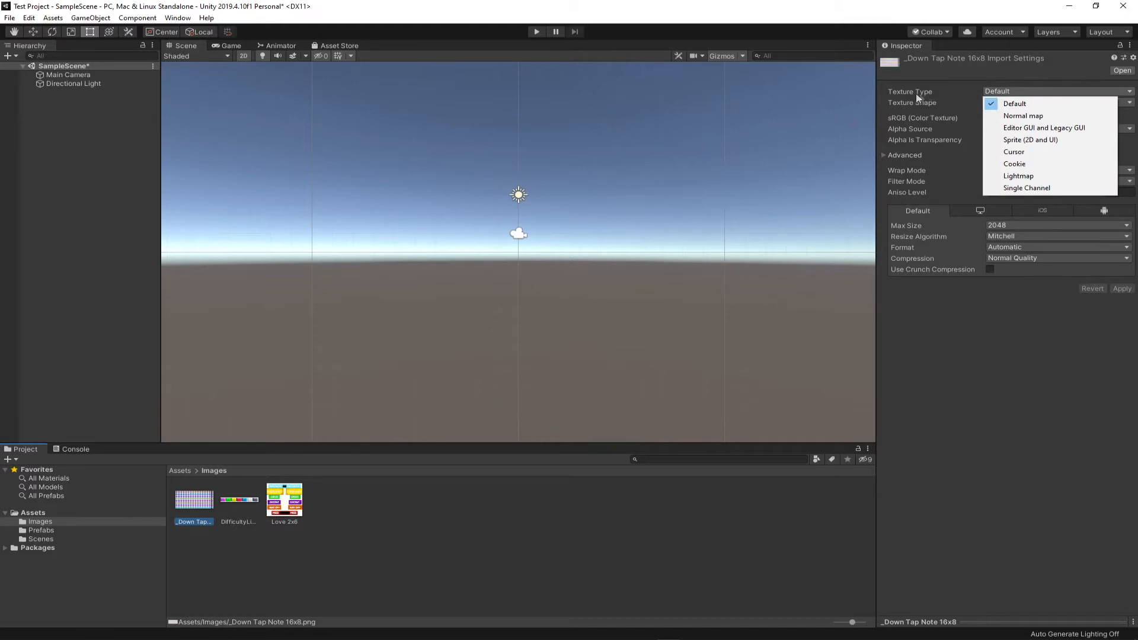
left_click(1035, 140)
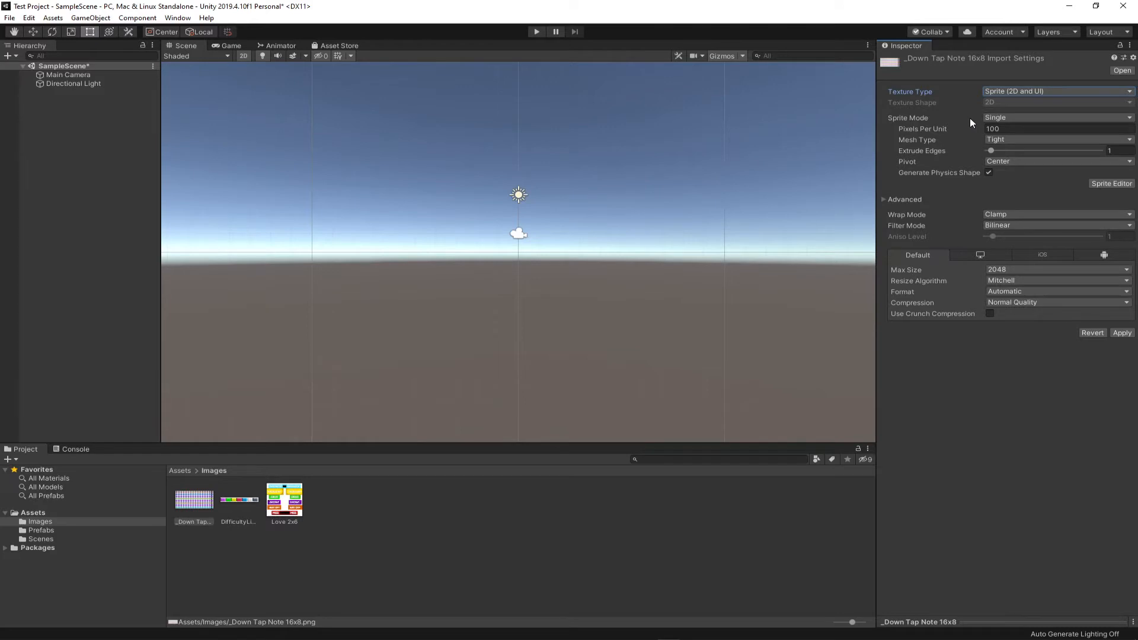
left_click(1004, 119)
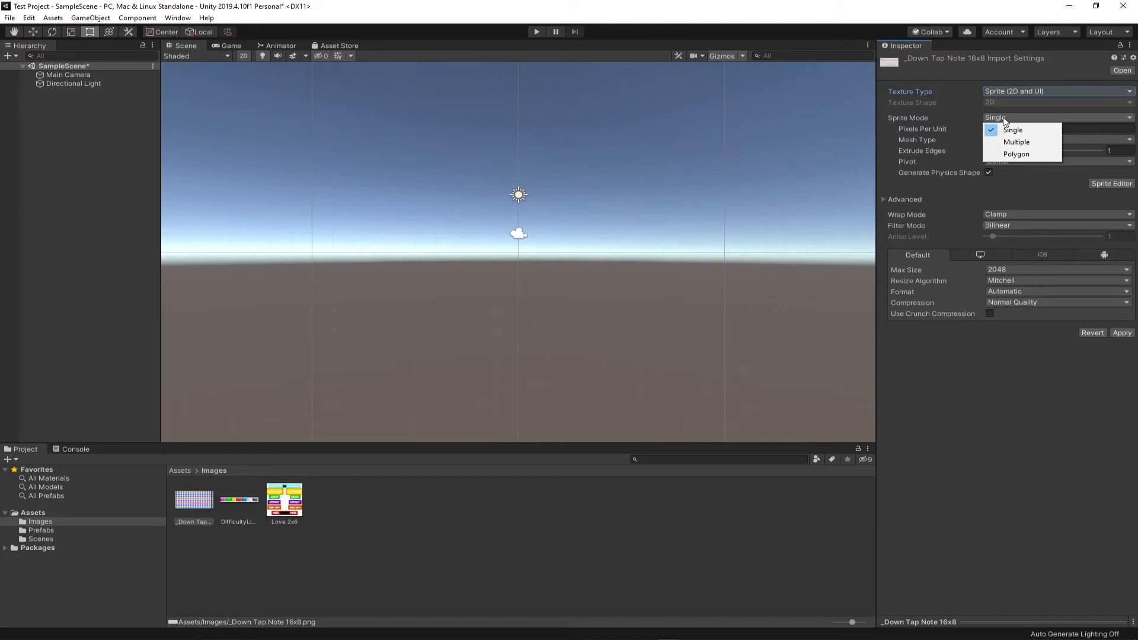
left_click(1027, 143)
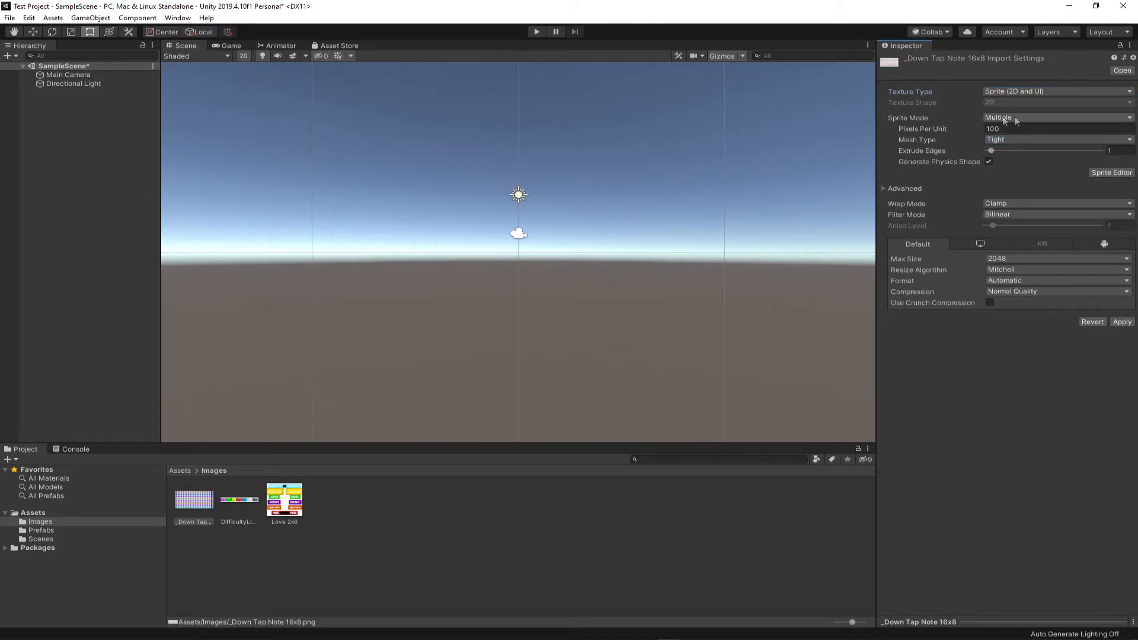
left_click(1122, 322)
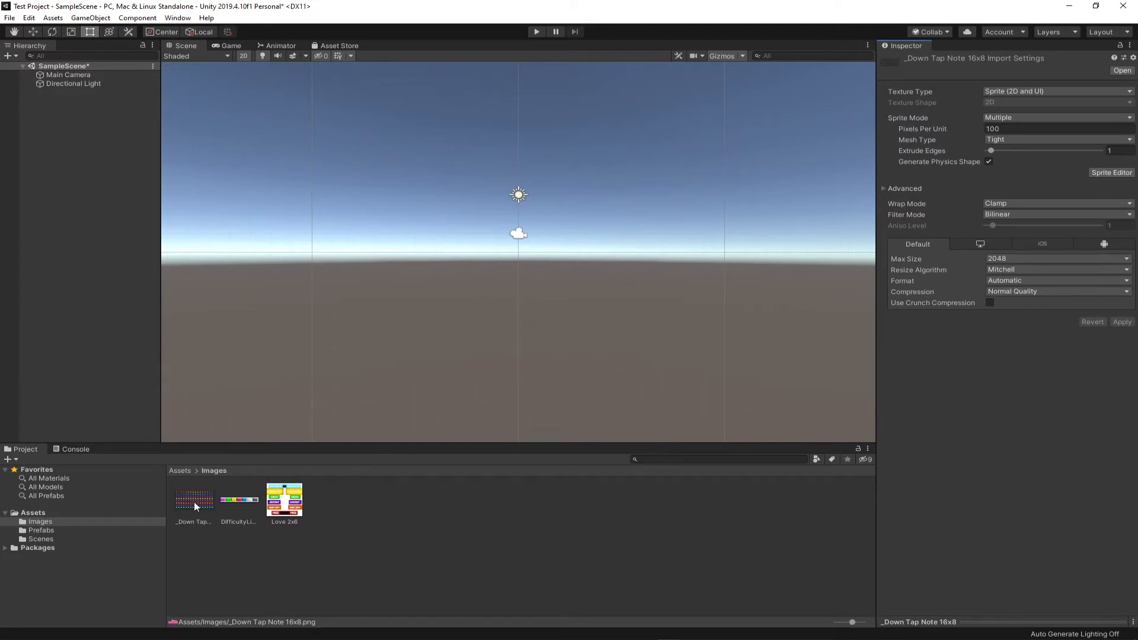
- Slice the arrow sheet in the Sprite Editor using Automatic type, Center pivot and Delete Existing, and apply the slices
left_click(1102, 173)
left_click_drag(461, 99, 587, 144)
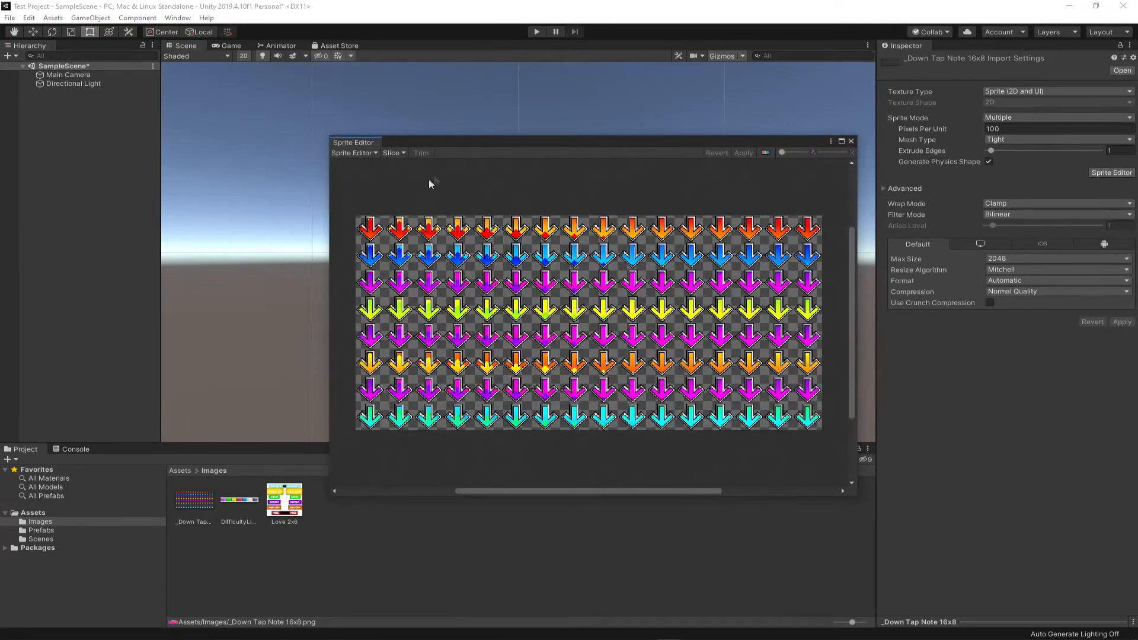
left_click(394, 153)
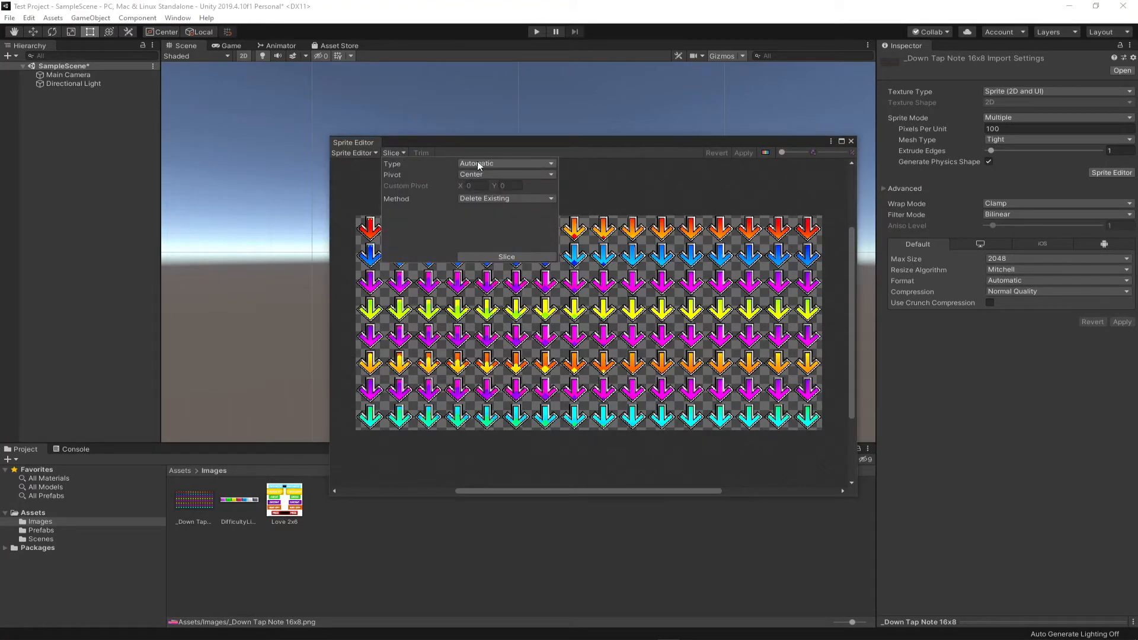
left_click(507, 257)
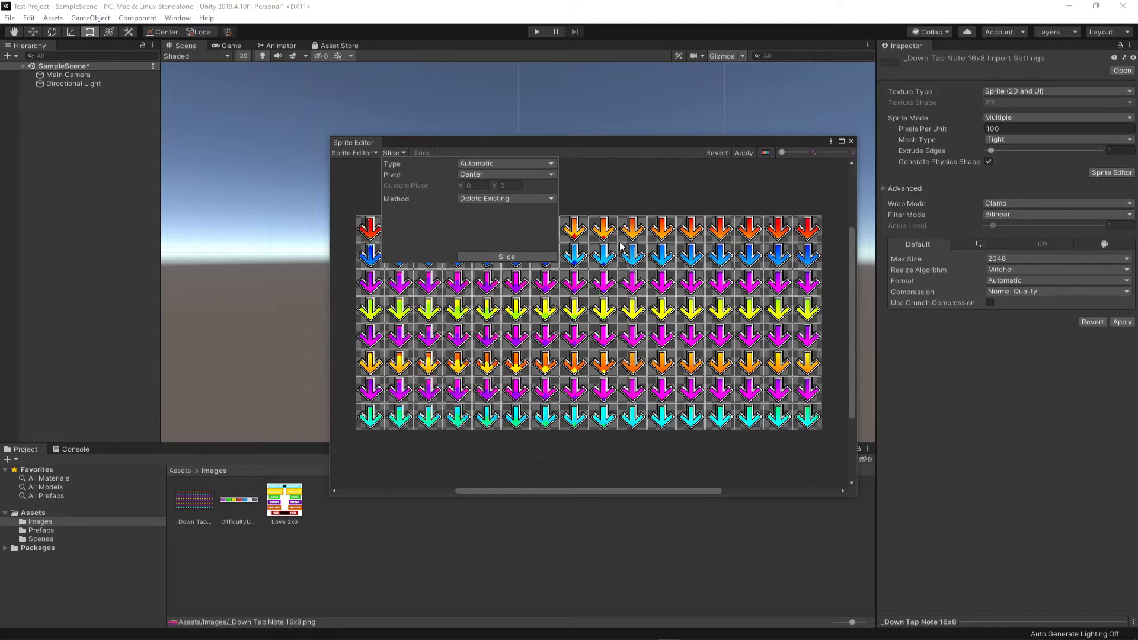
left_click(641, 194)
left_click(375, 234)
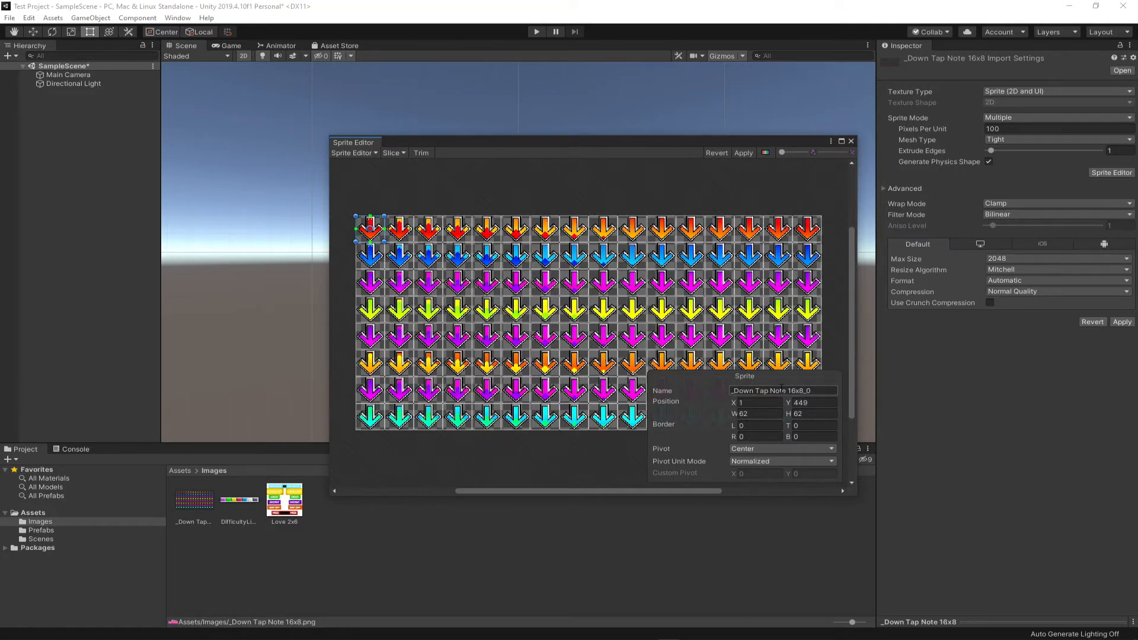
left_click(741, 154)
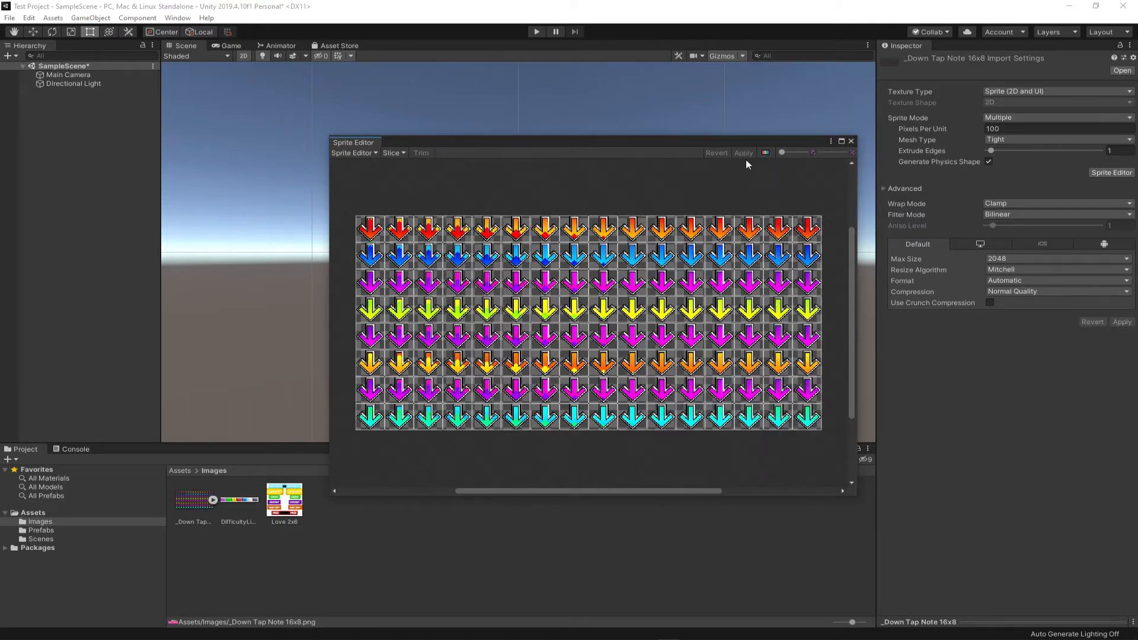
left_click(851, 141)
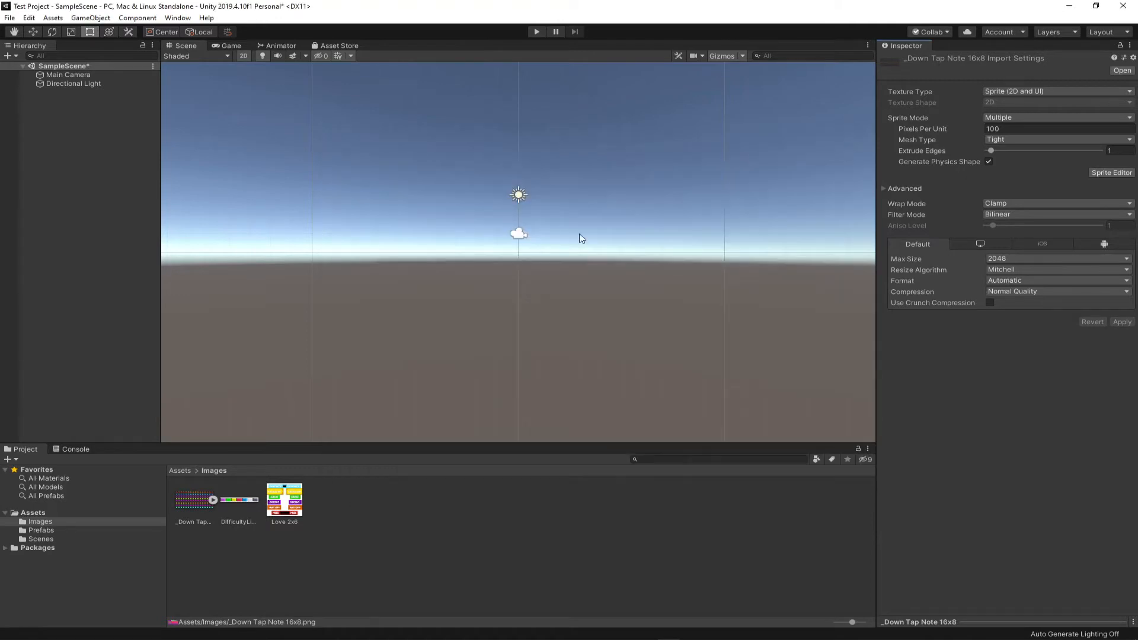
- Expand the _Down Tap Note 16x8 sheet and examine the individual arrow sprites cut from it
left_click(196, 504)
left_click(213, 501)
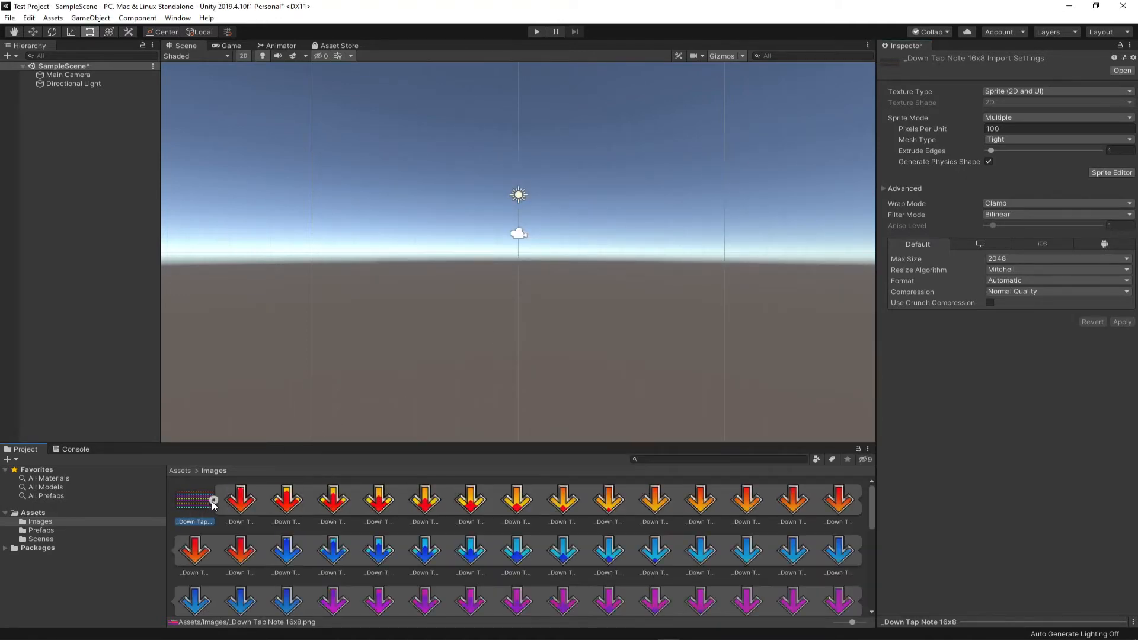
left_click(249, 503)
left_click(300, 504)
left_click(335, 501)
left_click(384, 502)
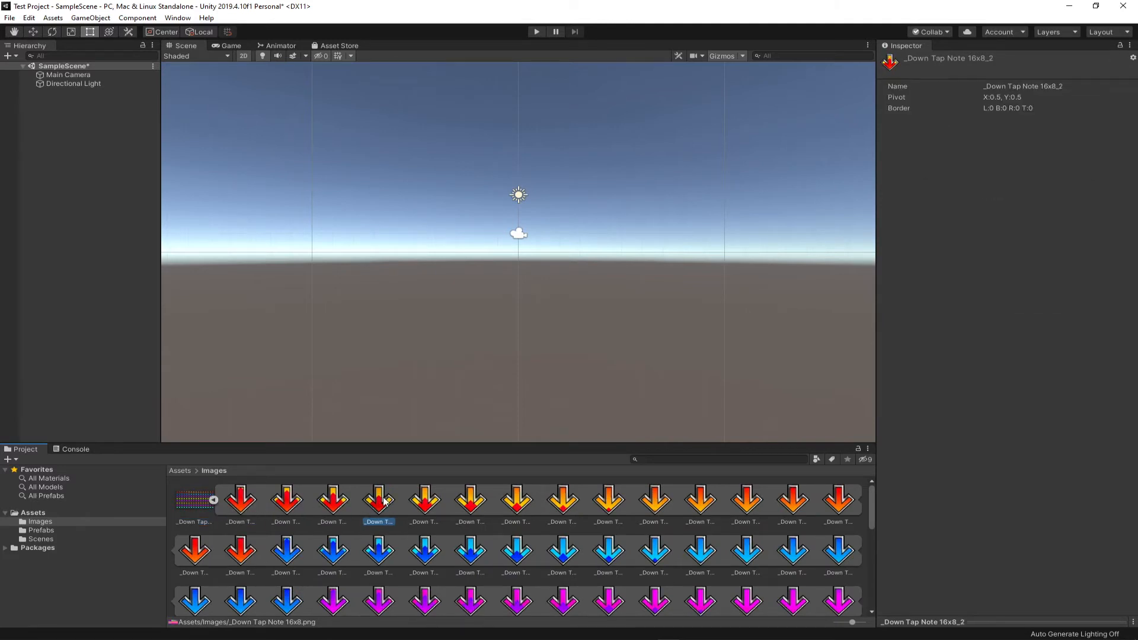
left_click(426, 502)
left_click(471, 501)
left_click(517, 501)
left_click(563, 502)
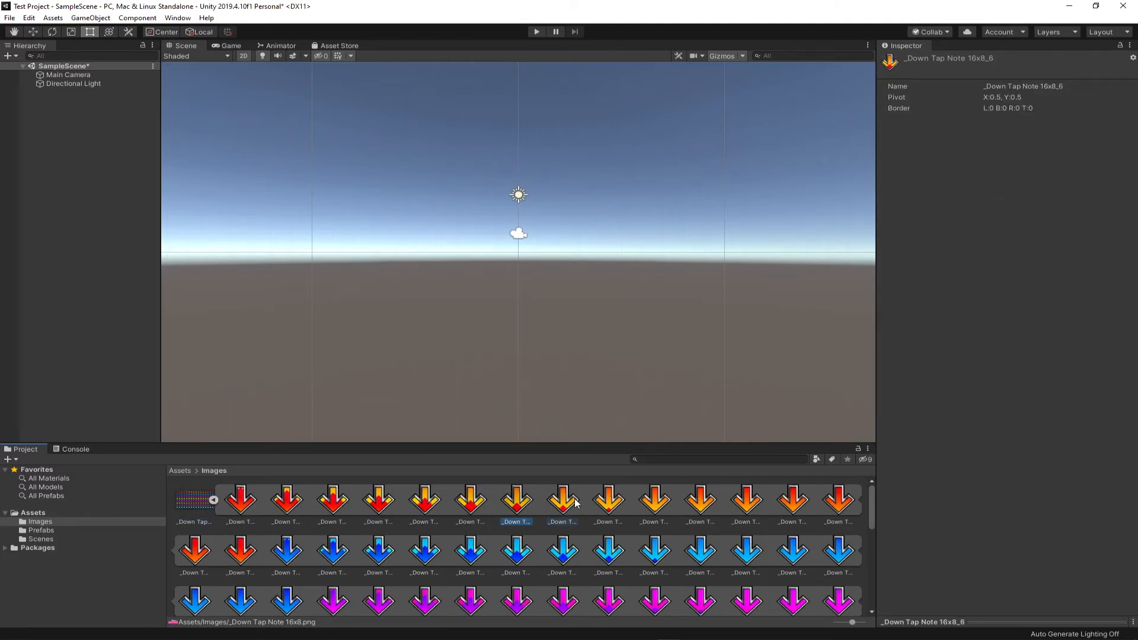
scroll(529, 519, "down", 1)
scroll(529, 520, "down", 5)
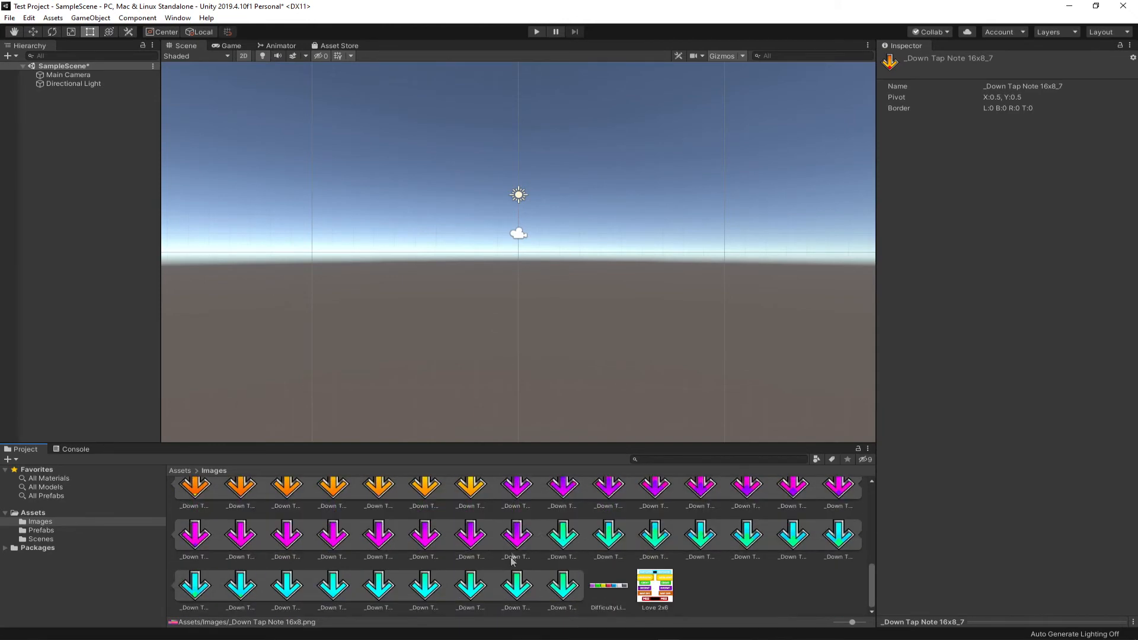
scroll(390, 550, "up", 5)
scroll(390, 550, "up", 1)
- Place the 16 red-orange arrow sprites in the scene together and save their animation as New Animation.anim in the Images folder
left_click(214, 501)
left_click(214, 501)
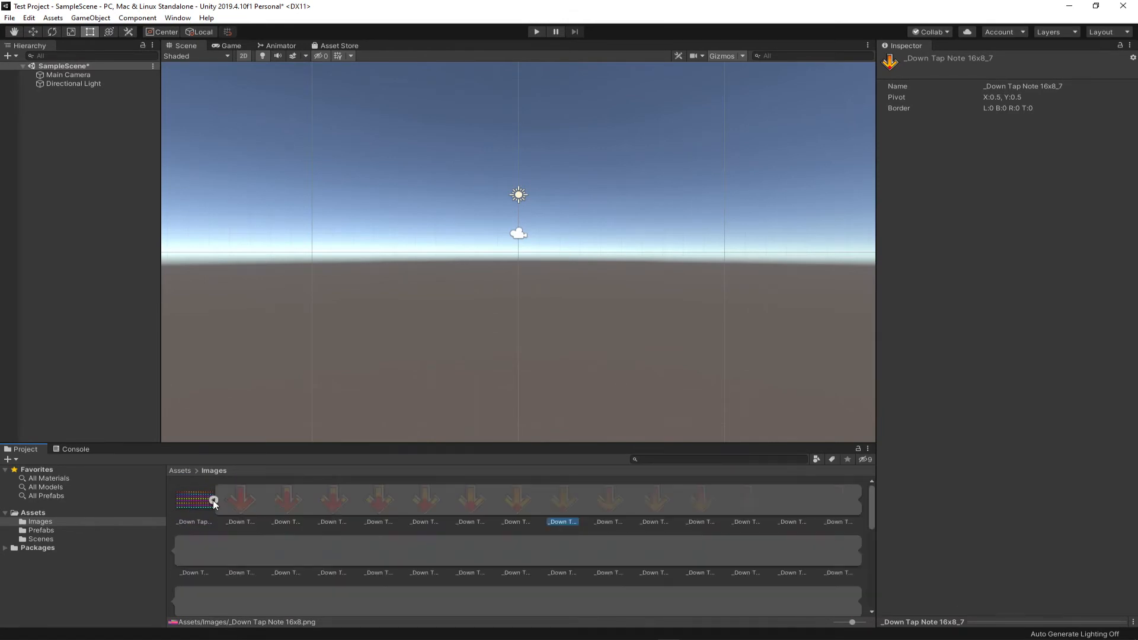
left_click(213, 501)
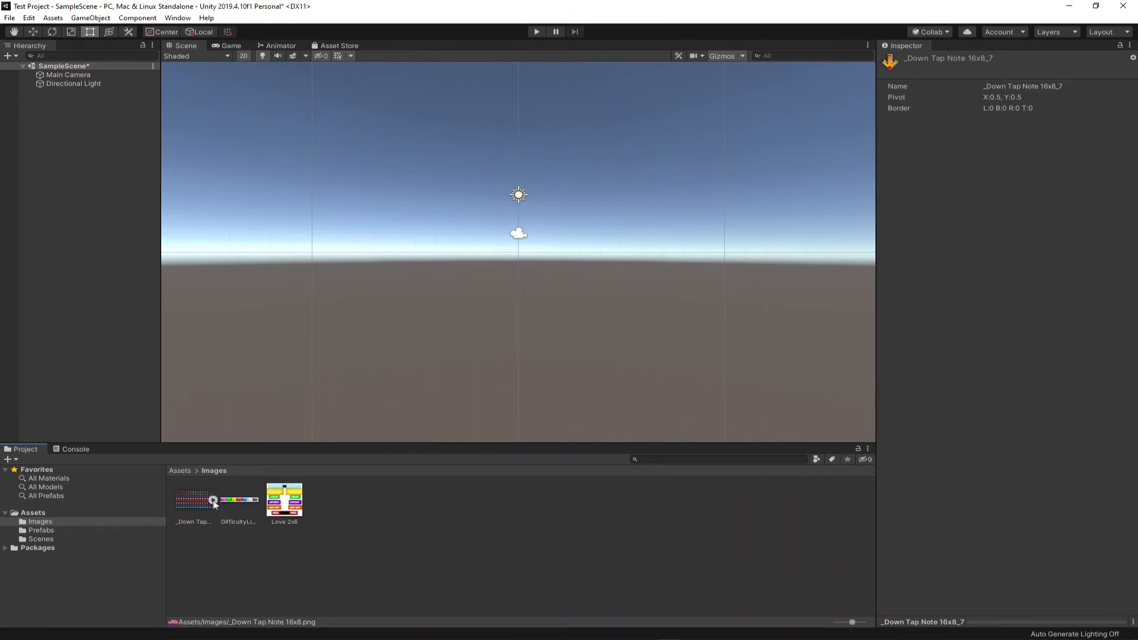
left_click(214, 501)
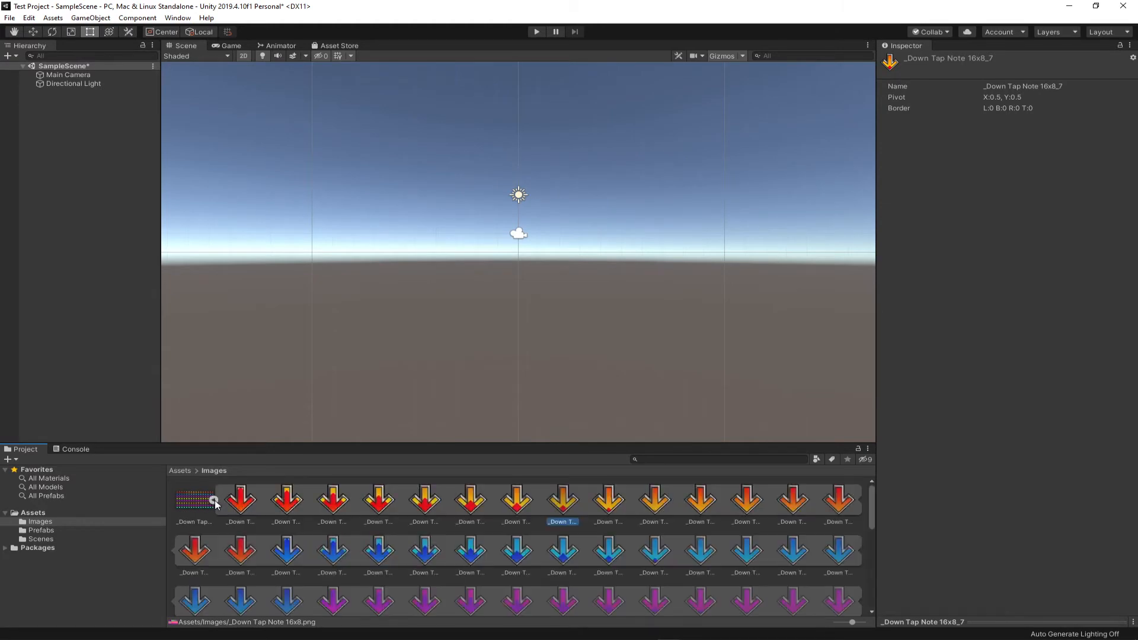
left_click(240, 503)
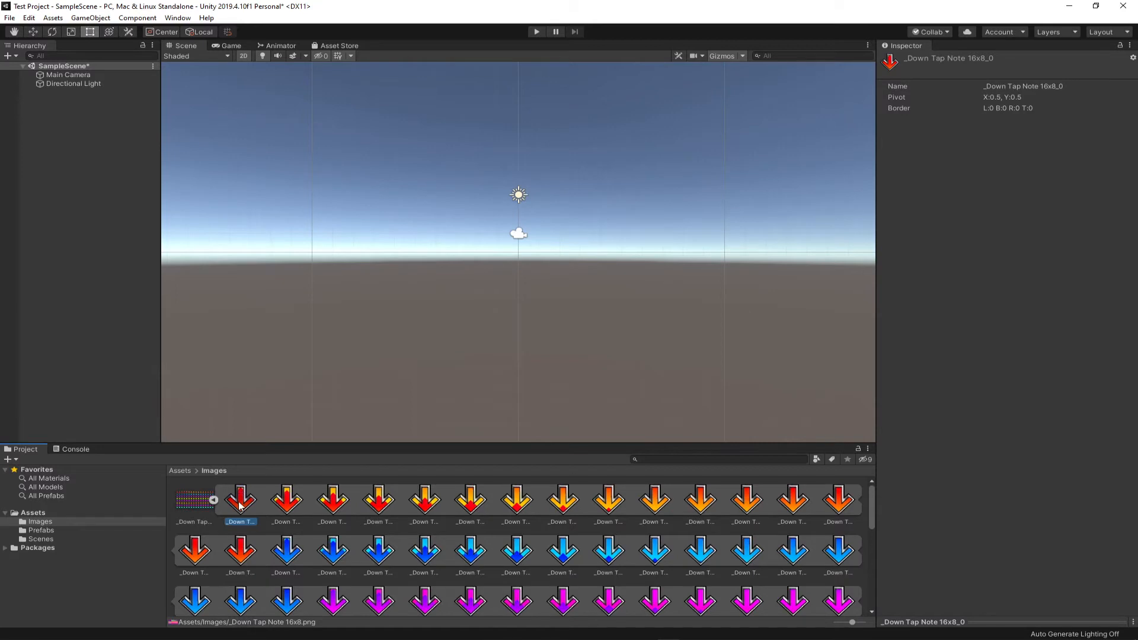
left_click(243, 553, "shift")
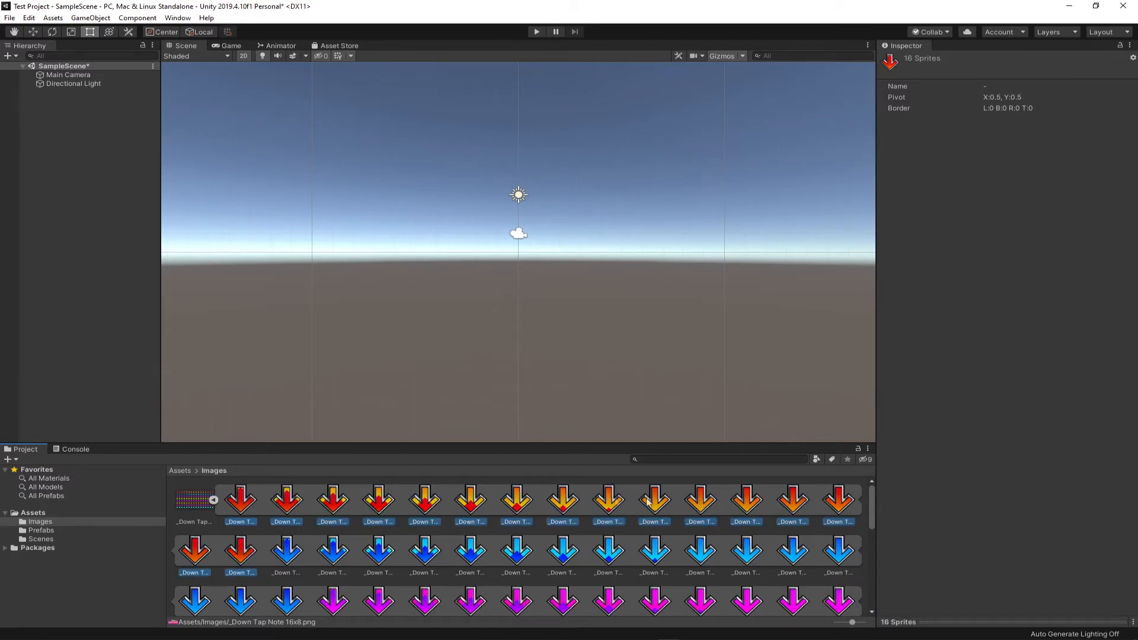
left_click_drag(241, 505, 442, 255)
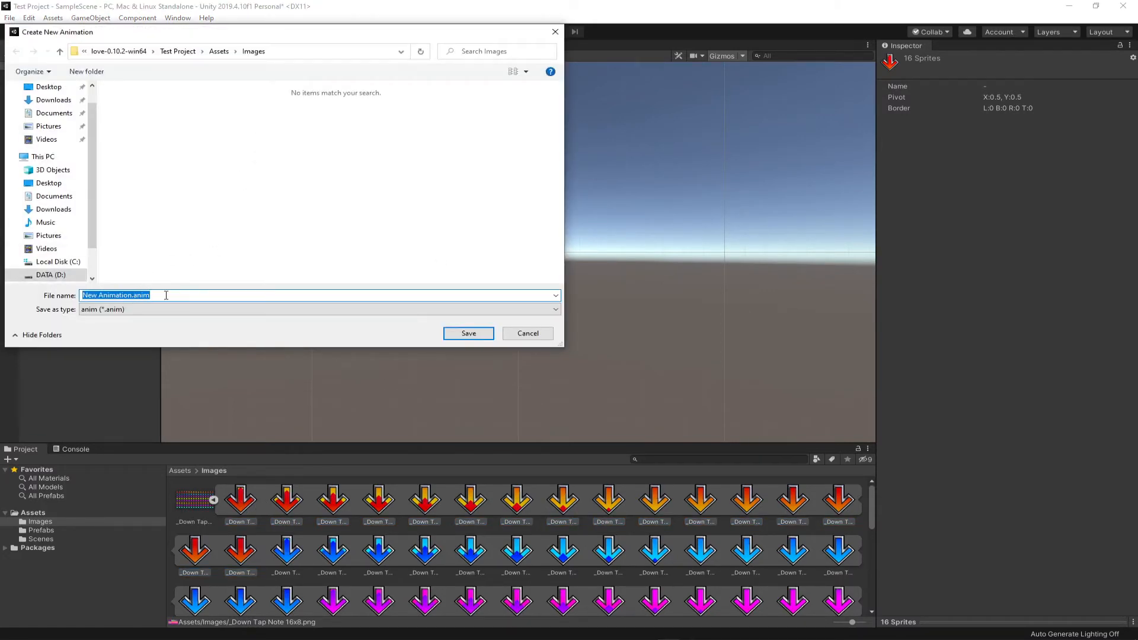
left_click(468, 333)
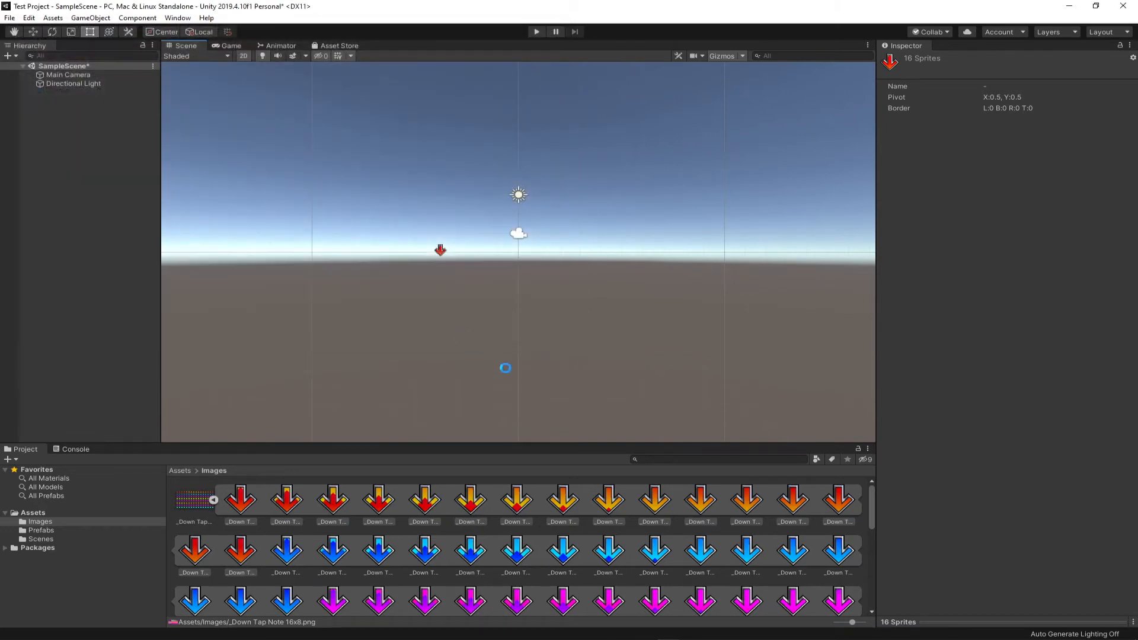
- Enlarge the arrow object to a scale of about 4.02 by 4.16 and preview its animation in Play mode
left_click_drag(447, 243, 486, 208)
left_click(537, 32)
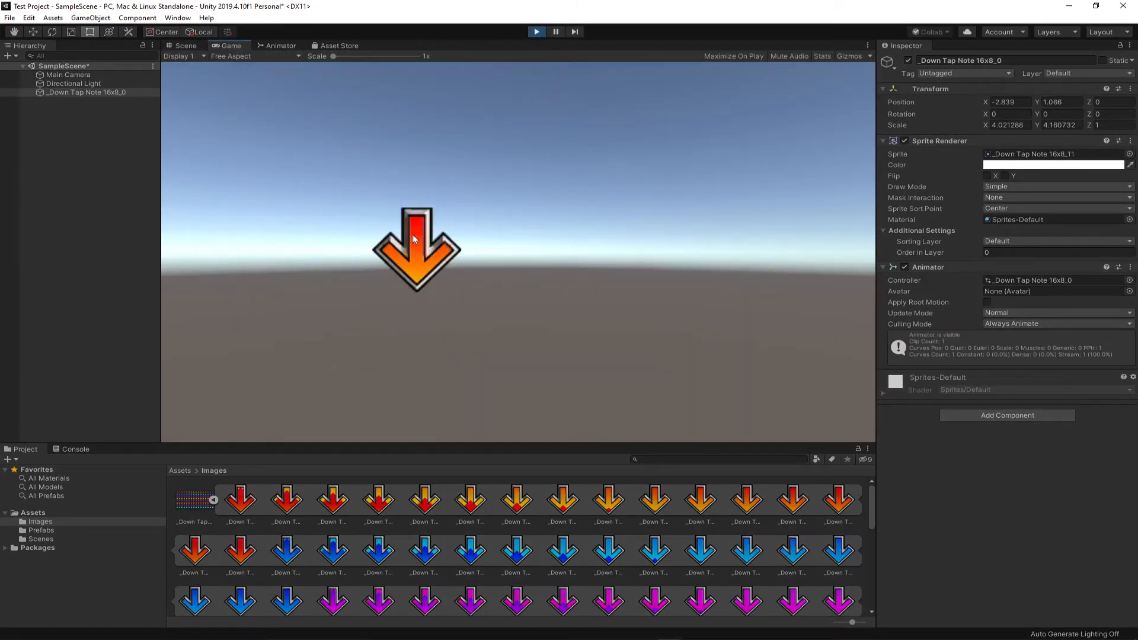
left_click(536, 31)
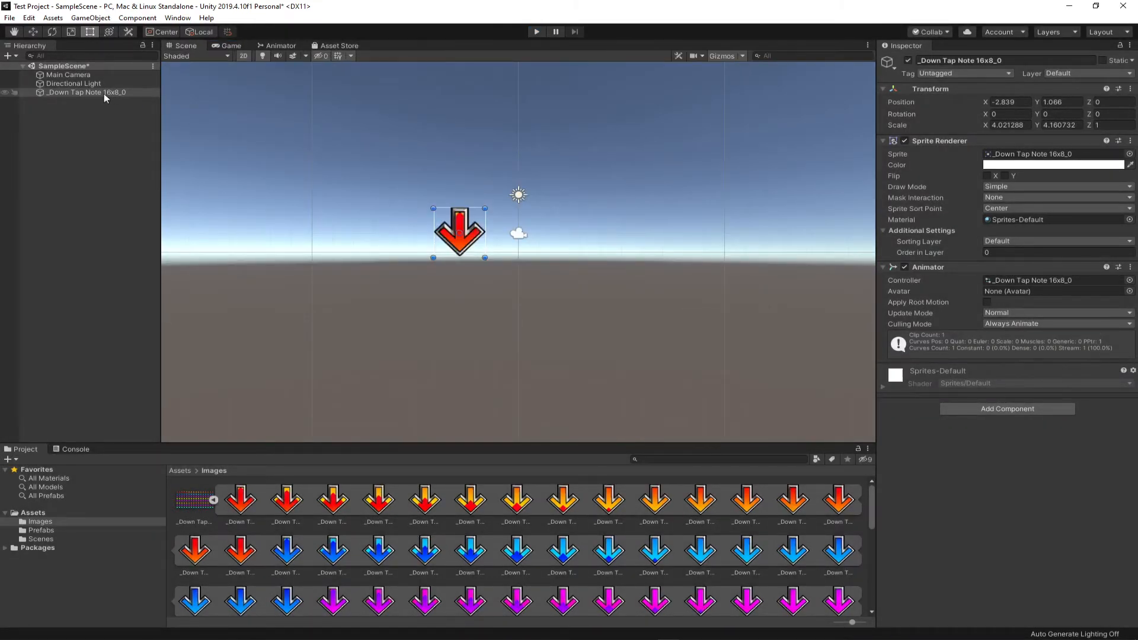
- Shrink the arrow object to a scale of about 3.32 by 2.86 and store it as a prefab in the Prefabs folder
left_click_drag(485, 208, 476, 223)
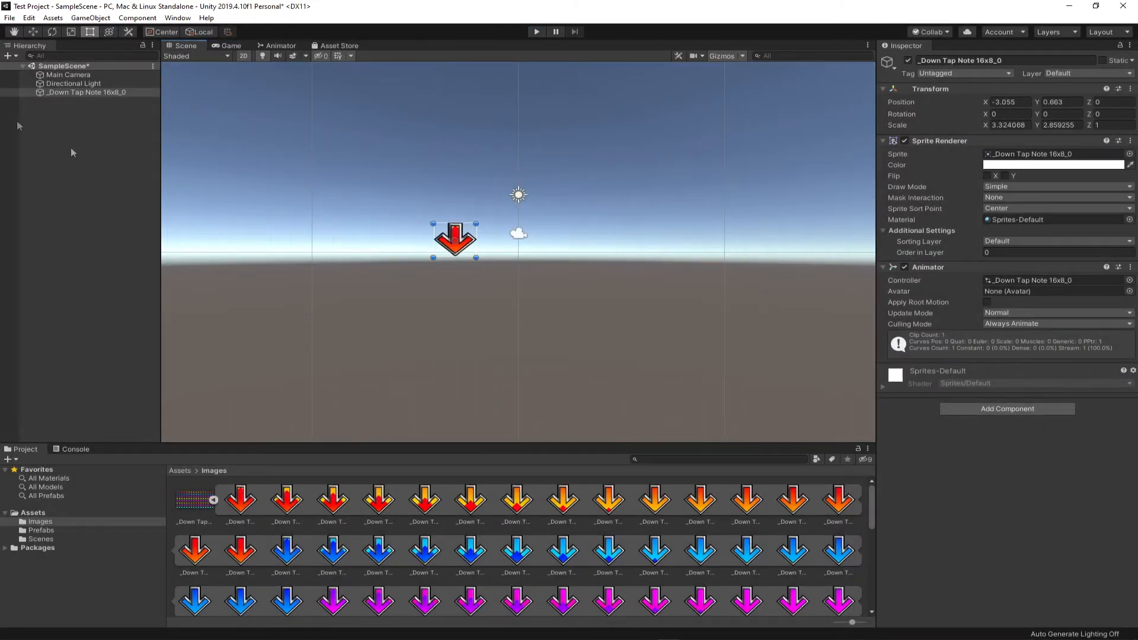
left_click_drag(87, 92, 52, 529)
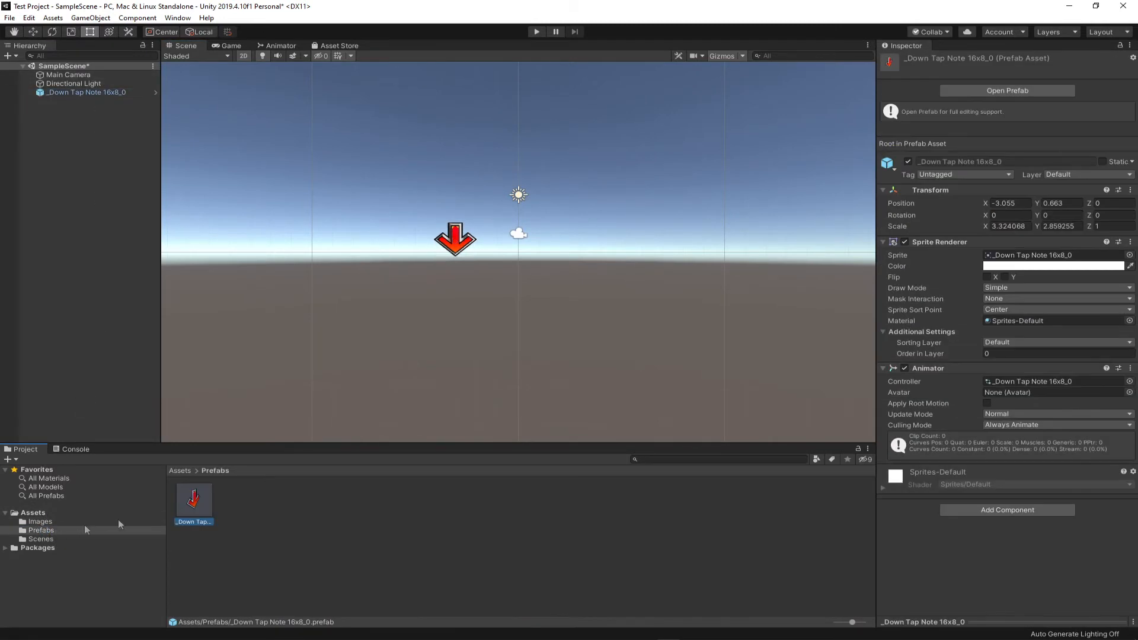
left_click(99, 92)
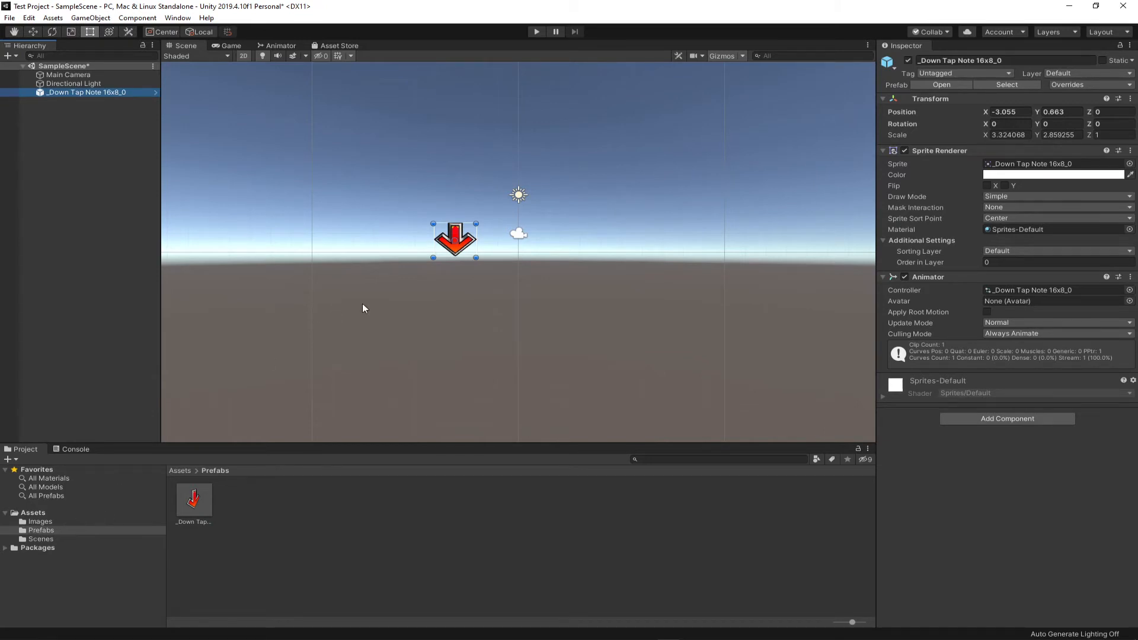
left_click(393, 229)
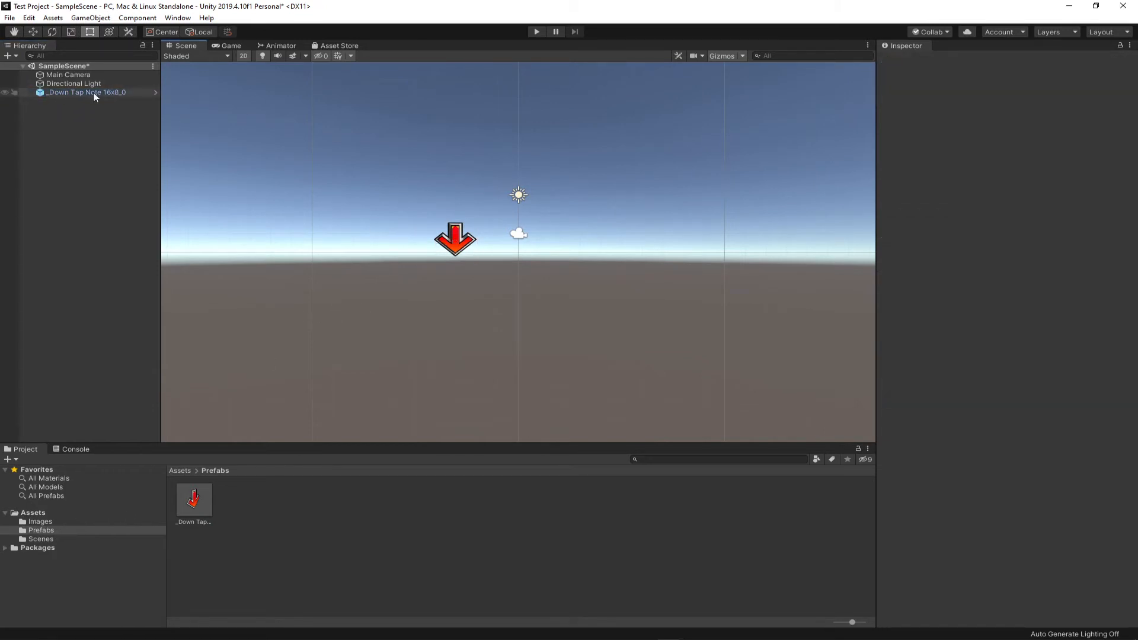
- Move the arrow object in the scene to about X -7.38, Y -0.13
left_click(454, 244)
left_click_drag(476, 225, 371, 245)
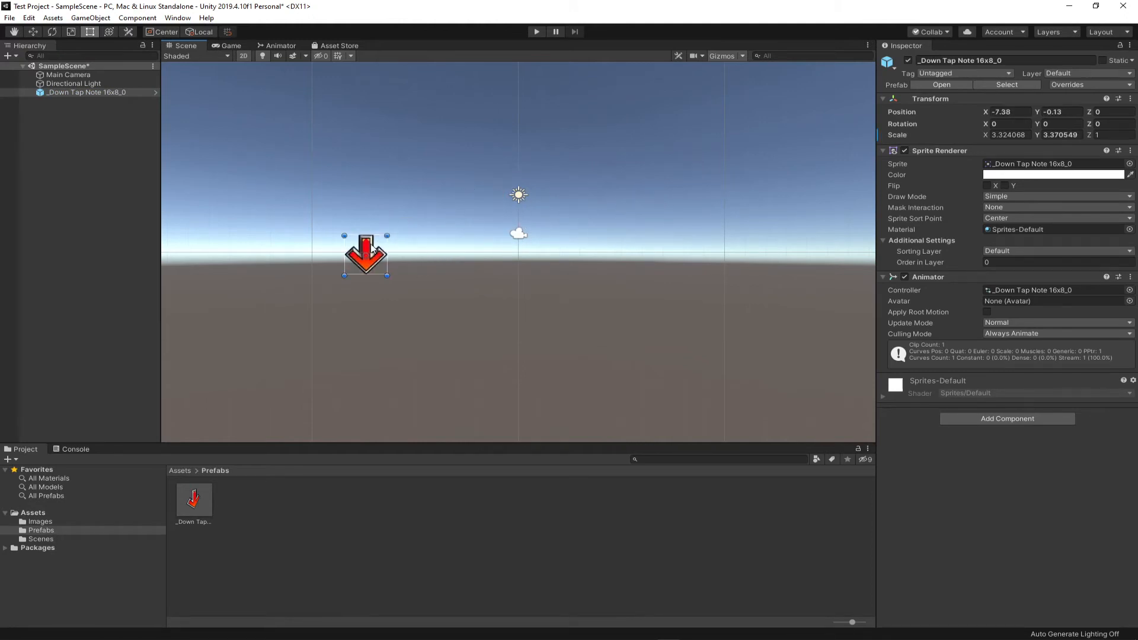
- Select the Love 2x6 sheet in the Images folder and browse the source sheet images in Windows Photo Viewer
left_click(34, 523)
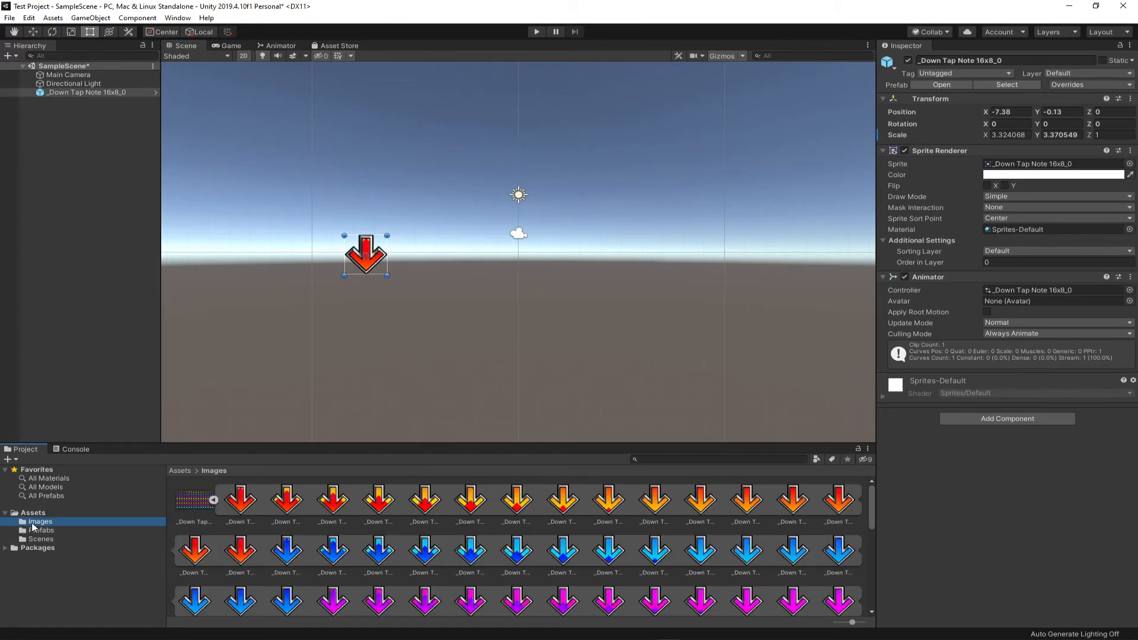
left_click(212, 500)
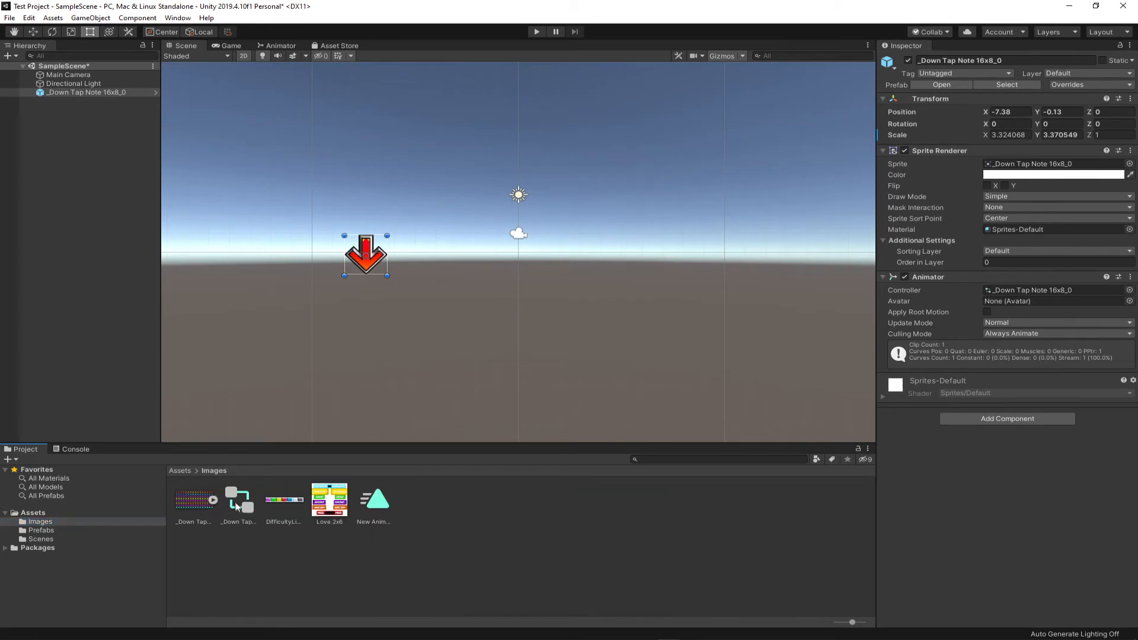
left_click(284, 504)
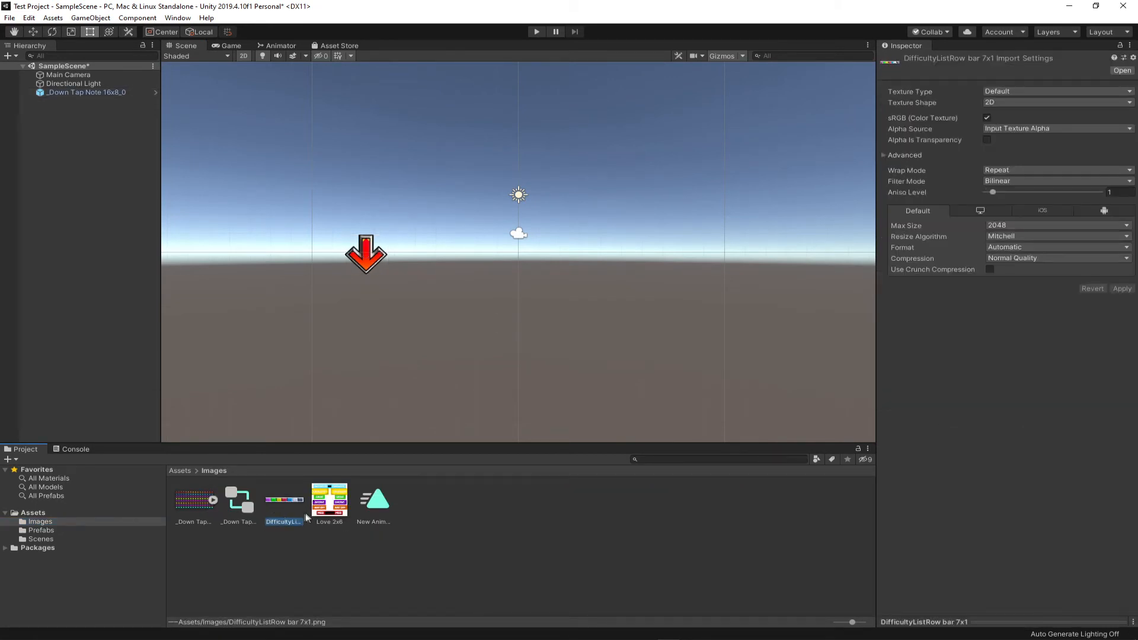
left_click(321, 509)
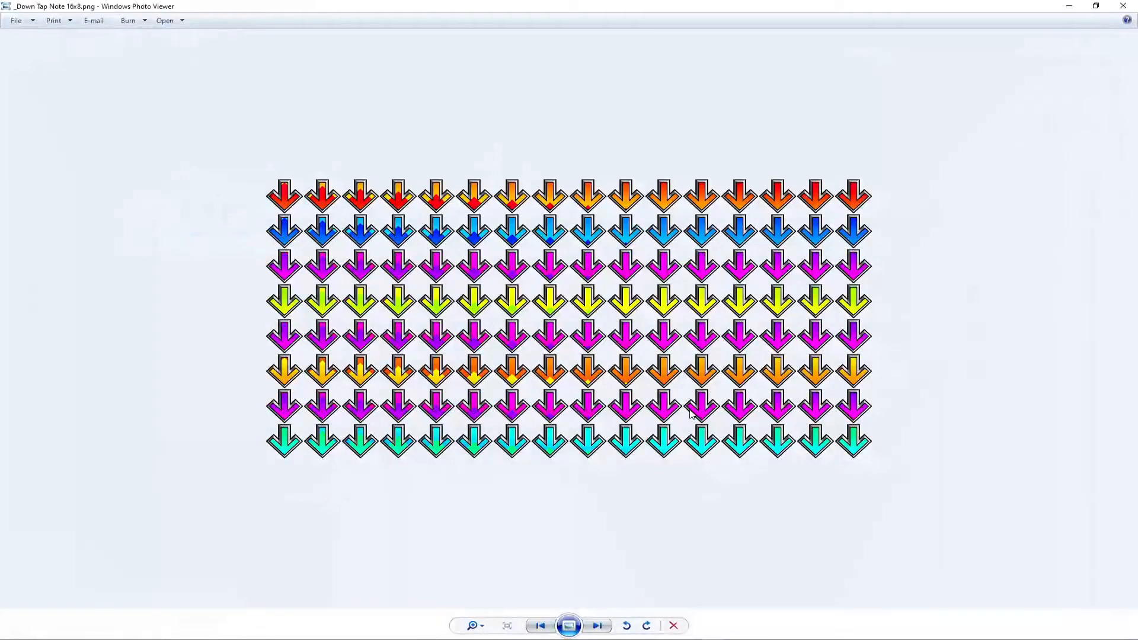
key("Right")
key("Right")
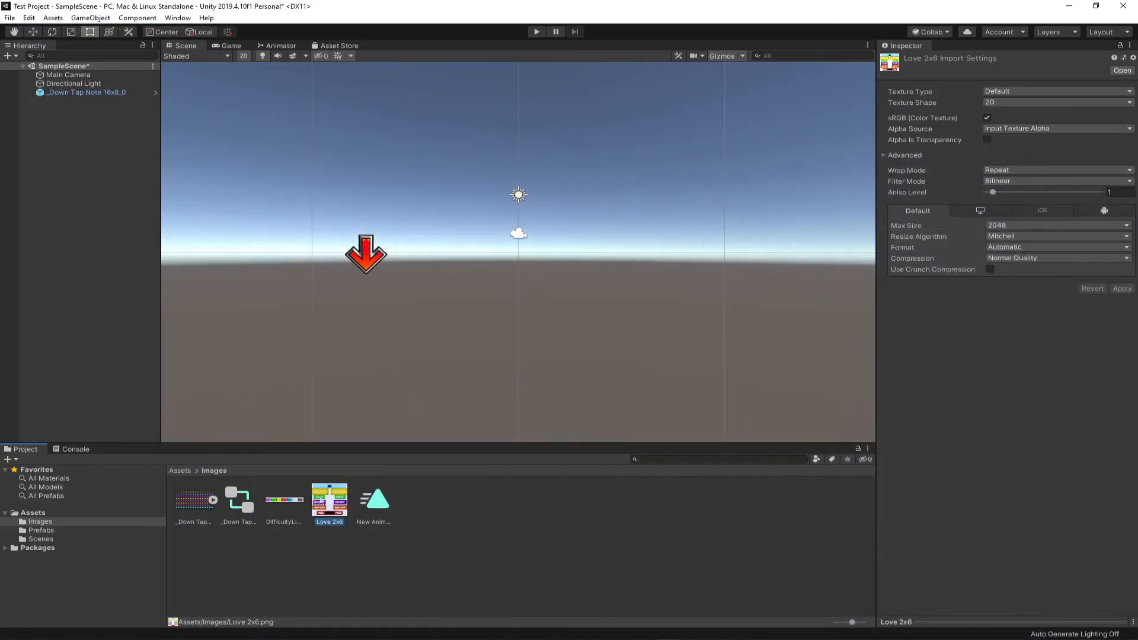
- Set the Love 2x6 texture type to Sprite (2D and UI) with Multiple sprite mode and apply the import settings
left_click(998, 90)
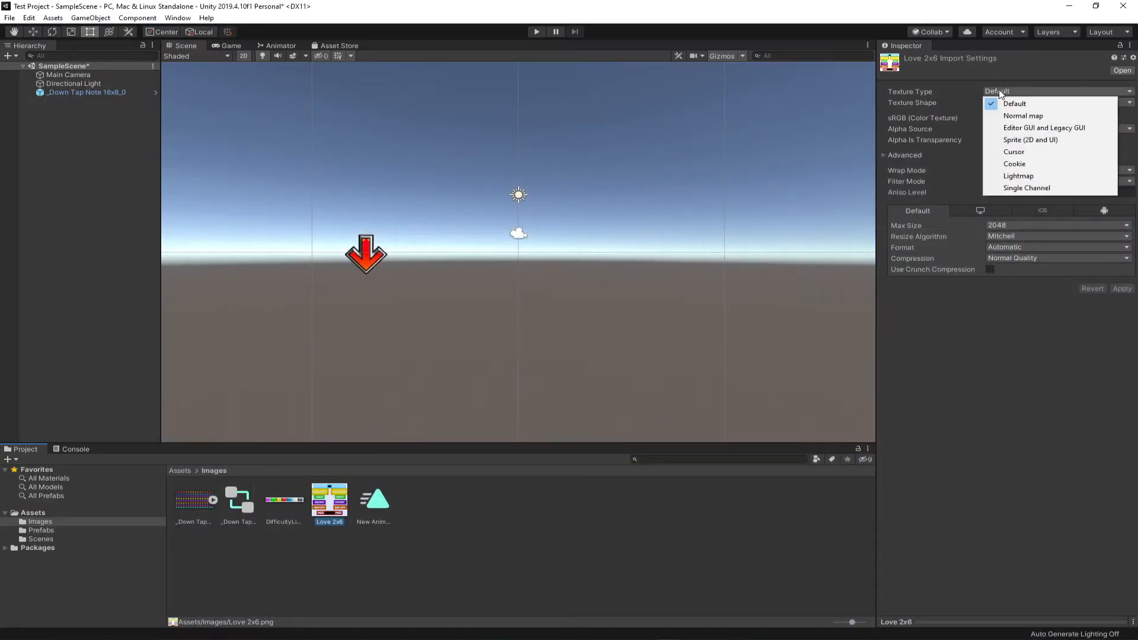
left_click(1033, 136)
left_click(1015, 117)
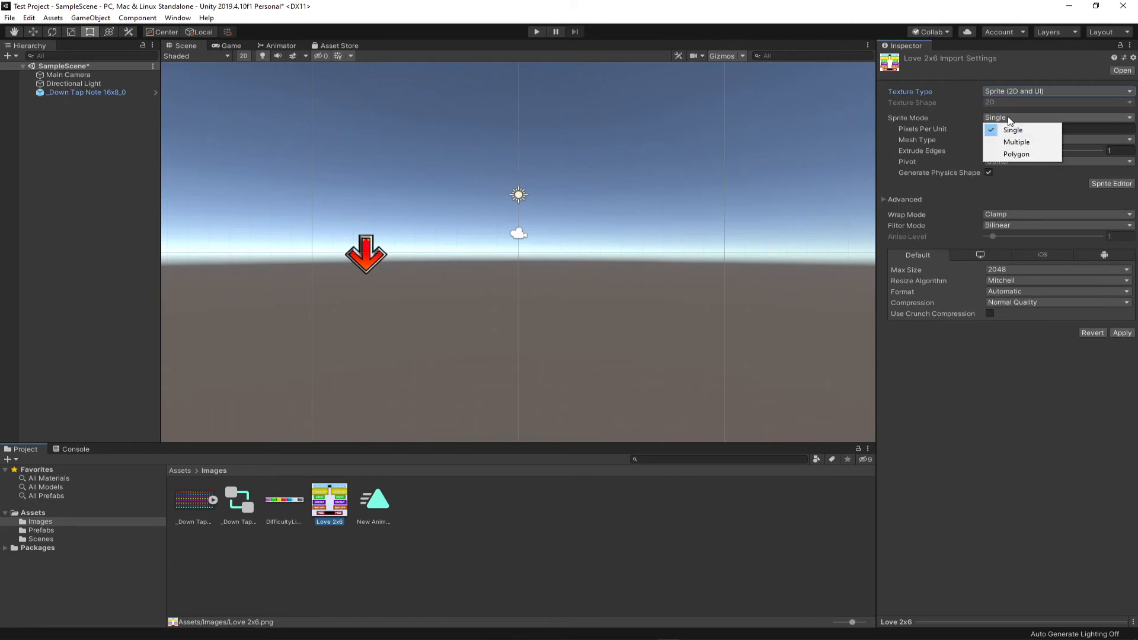
left_click(1016, 140)
left_click(1129, 321)
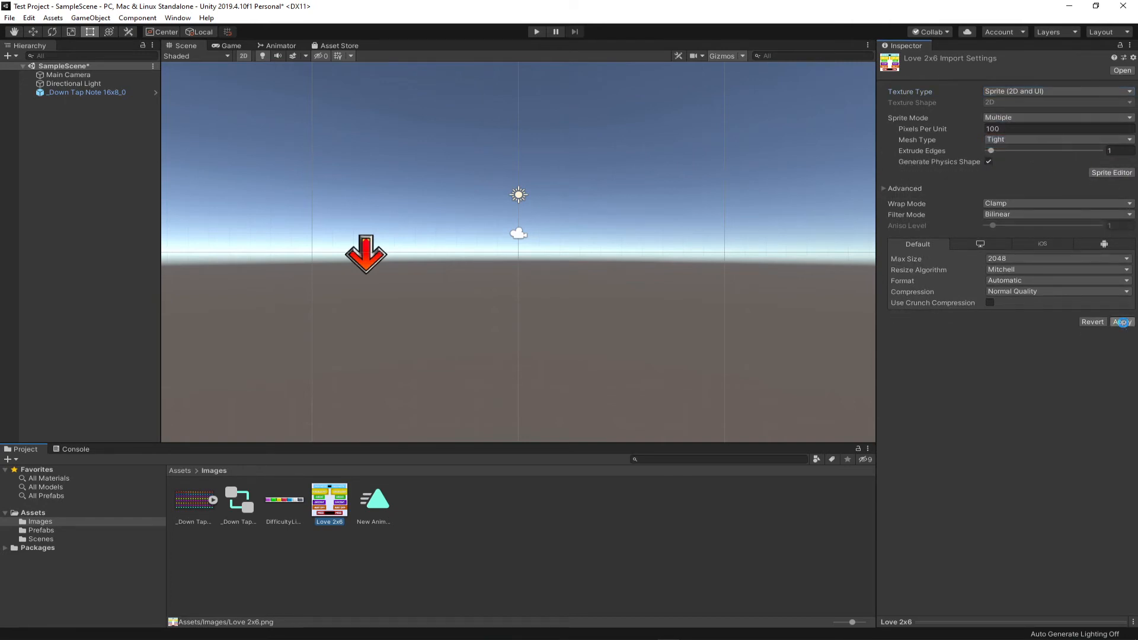
- Slice the Love 2x6 sheet in the Sprite Editor with Automatic type and Center pivot, and apply the slices
left_click(1103, 171)
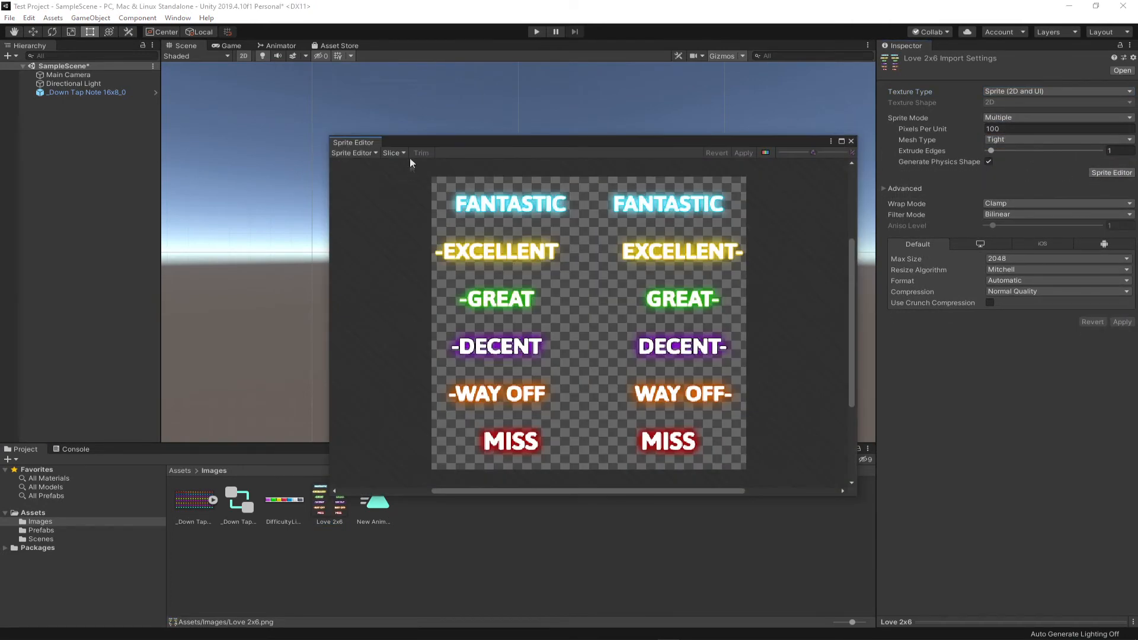
left_click(394, 153)
left_click(516, 256)
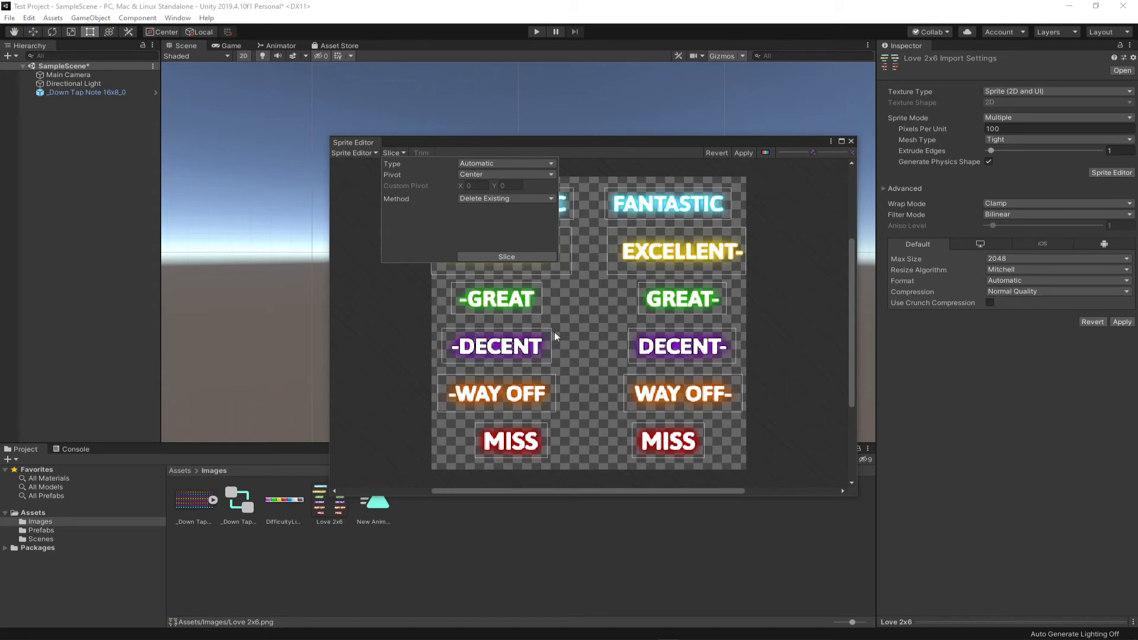
left_click(587, 330)
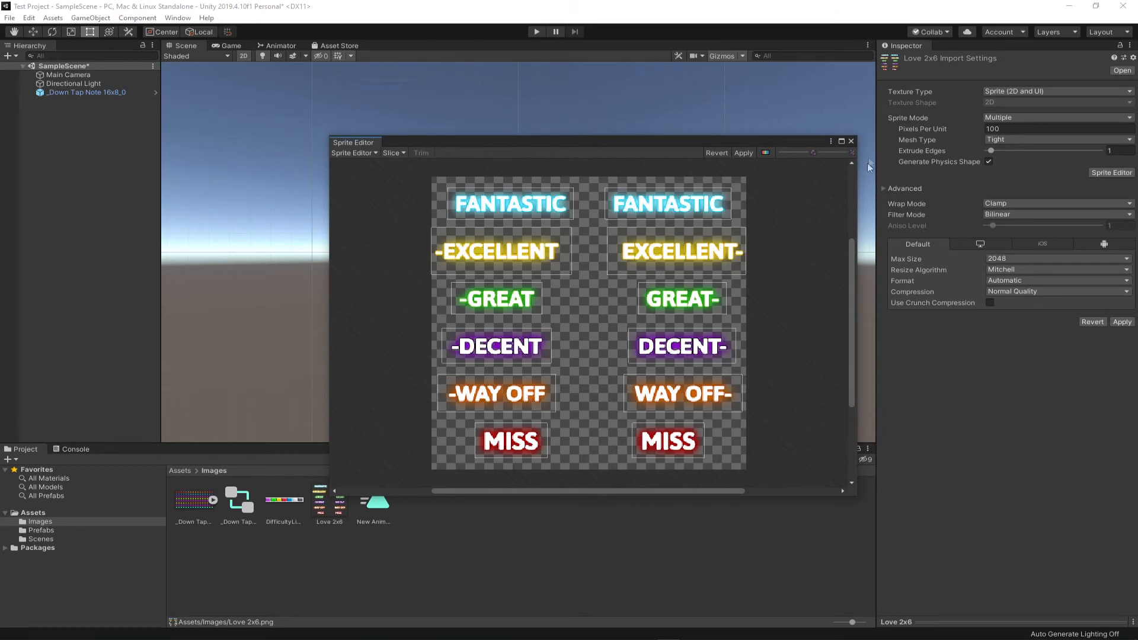
- Examine the name and border properties of the first FANTASTIC and -EXCELLENT slices
left_click(554, 212)
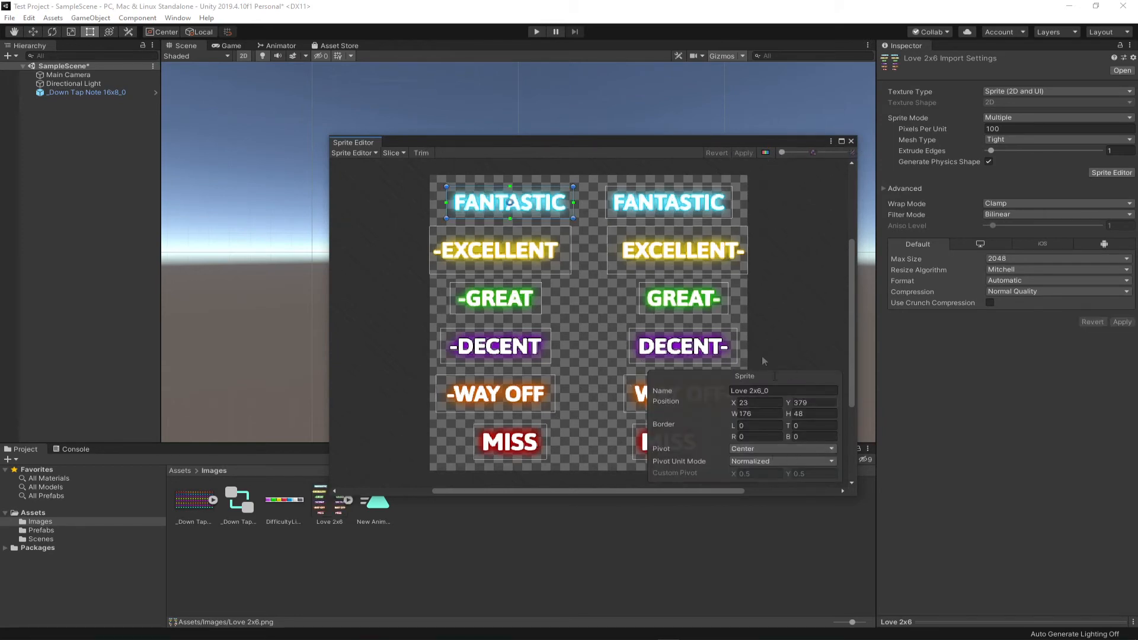
left_click(773, 392)
left_click(544, 241)
left_click(783, 387)
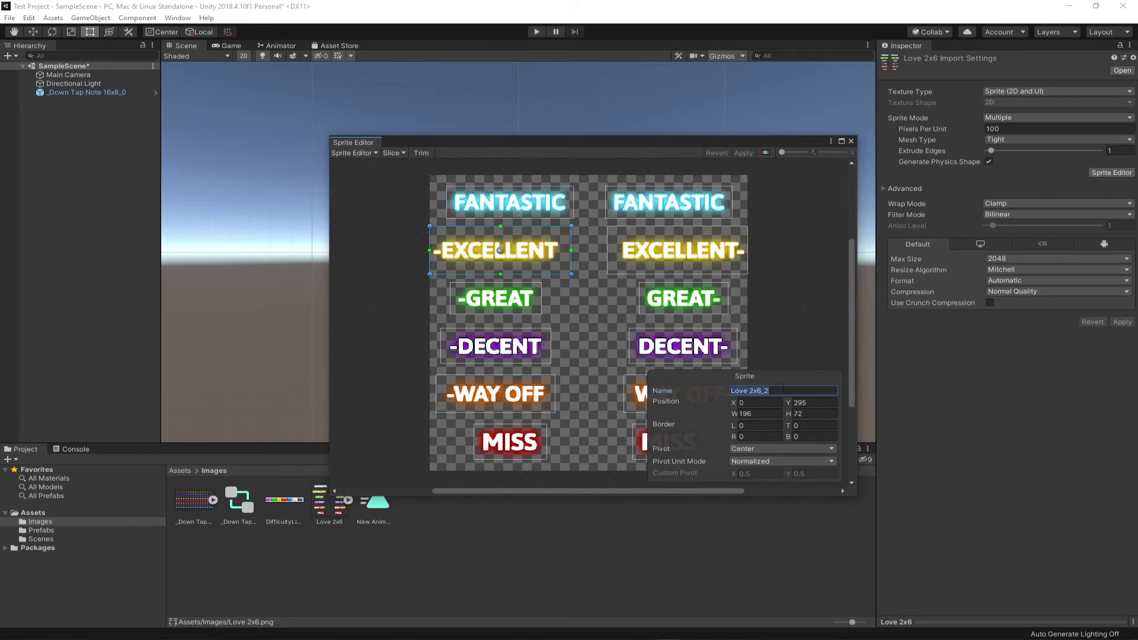
left_click(748, 426)
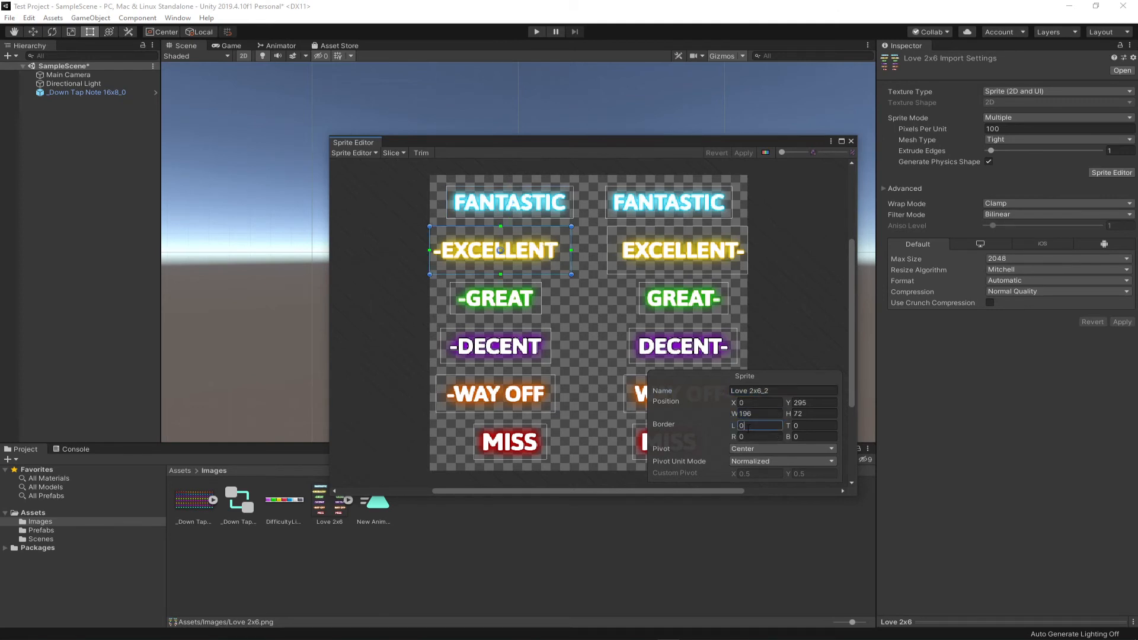
left_click(747, 158)
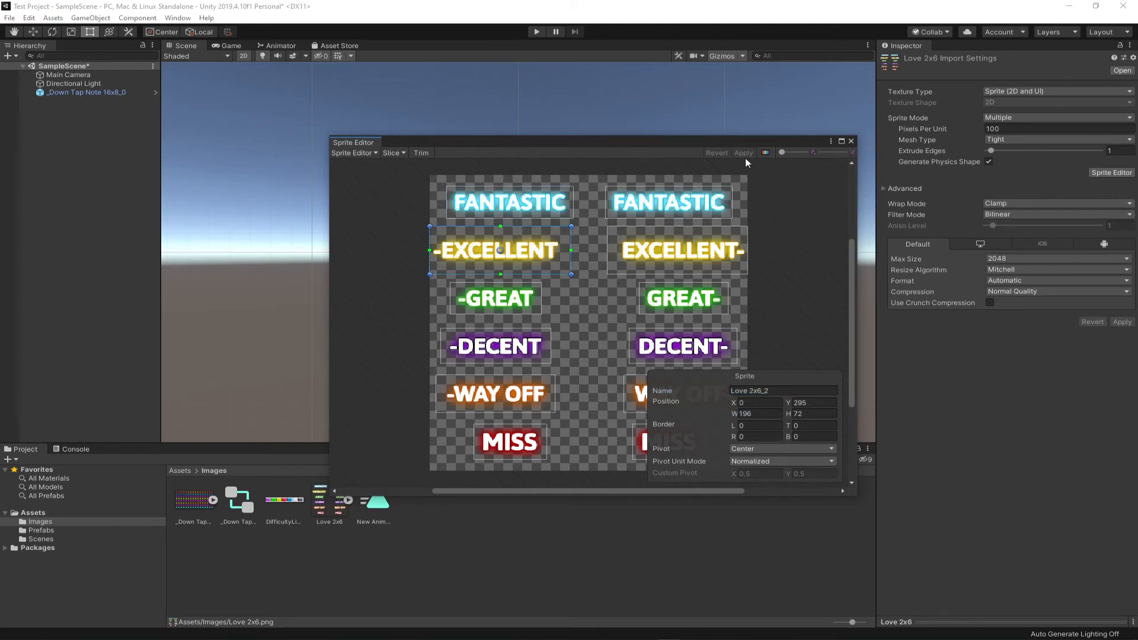
left_click(796, 325)
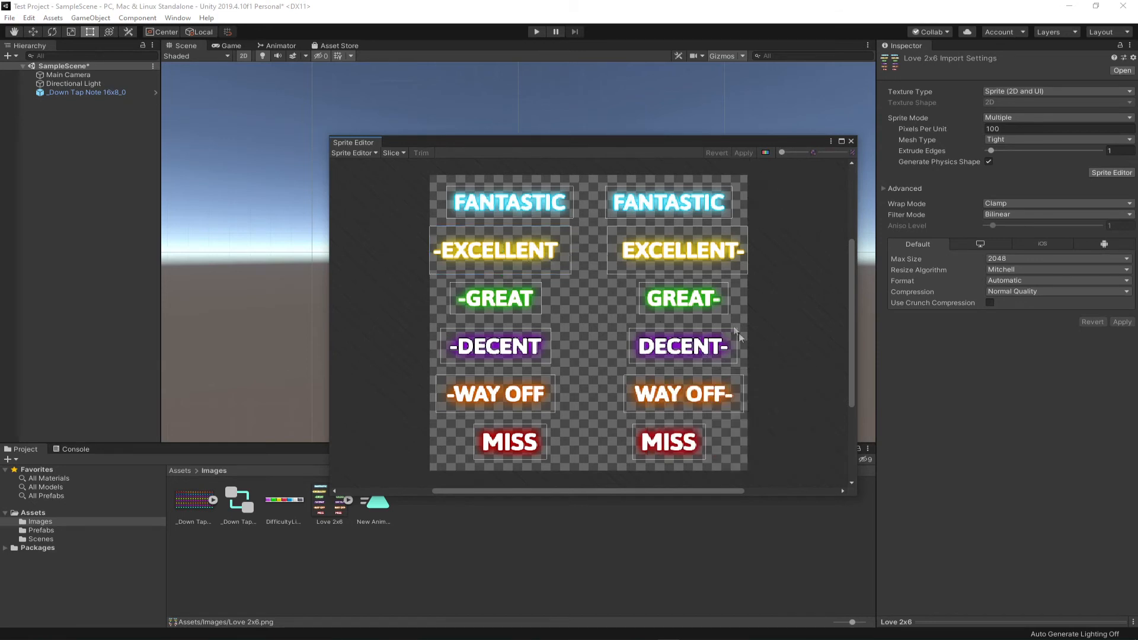
- Slice the Love 2x6 sheet automatically once more, apply the result, and close the Sprite Editor
left_click(400, 154)
left_click(532, 259)
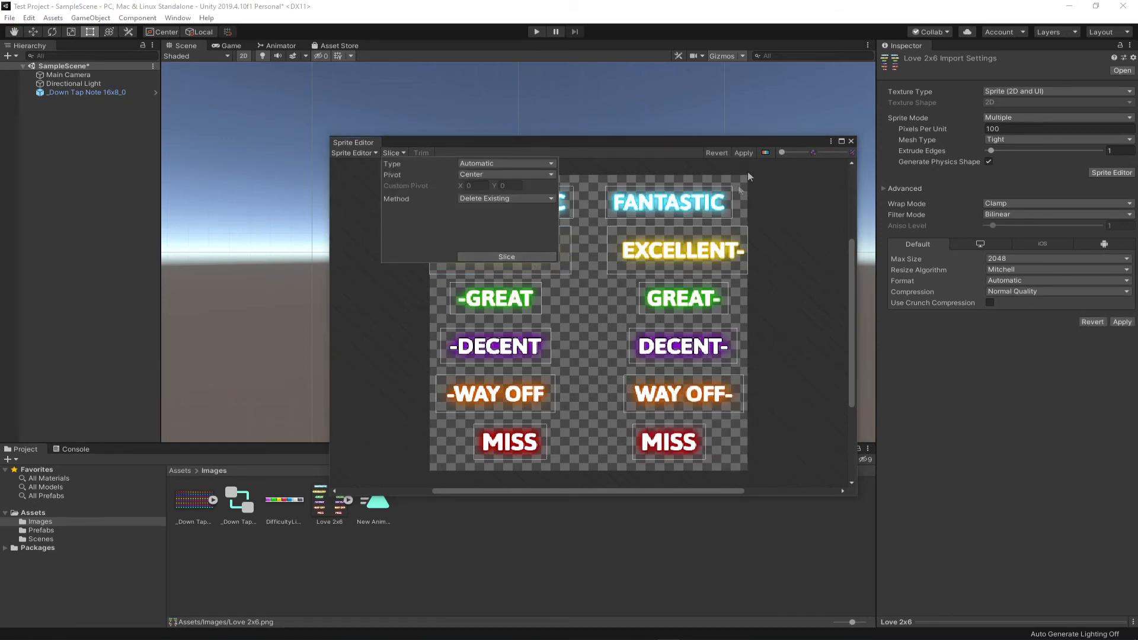
left_click(745, 153)
left_click(554, 212)
left_click(851, 142)
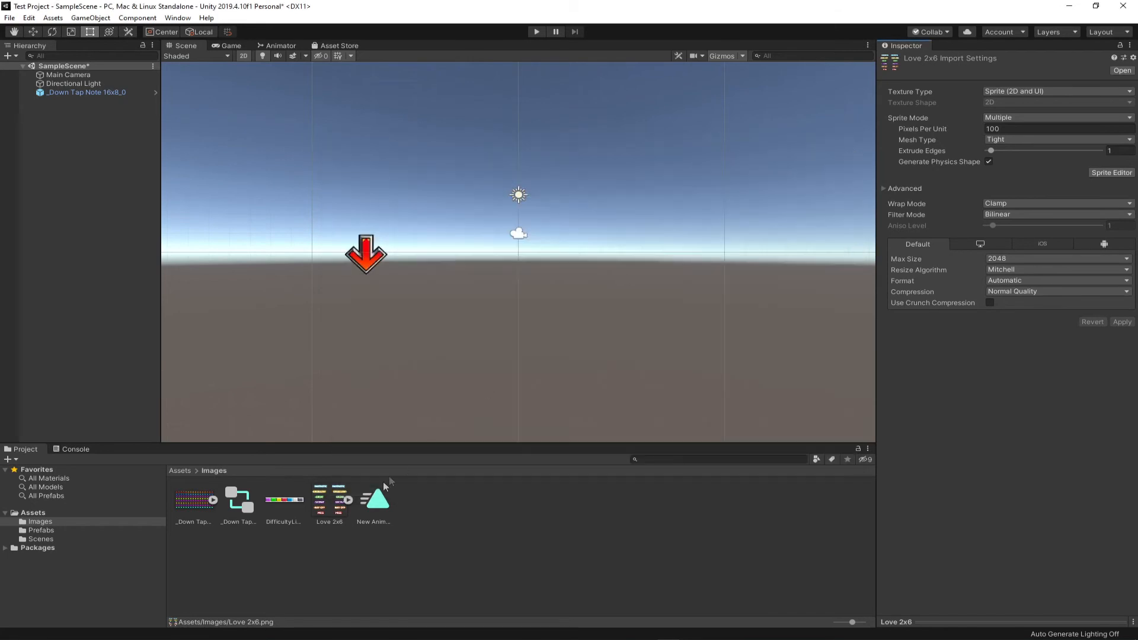
- Expand the Love 2x6 sheet, examine its individual word sprites one by one, and collapse it again
left_click(349, 500)
left_click(382, 501)
left_click(428, 500)
left_click(473, 500)
left_click(521, 500)
left_click(567, 499)
left_click(613, 499)
left_click(656, 500)
left_click(352, 500)
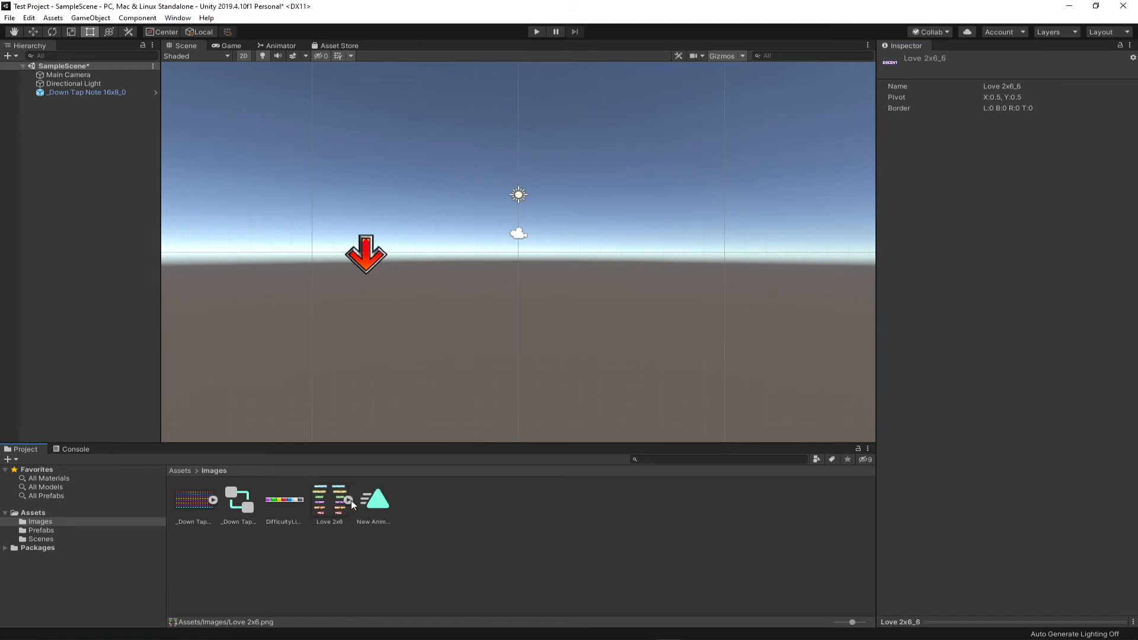
- Set DifficultyListRow bar 7x1 to Sprite (2D and UI) with Multiple sprite mode, applying the settings while opening it in the Sprite Editor
left_click(285, 499)
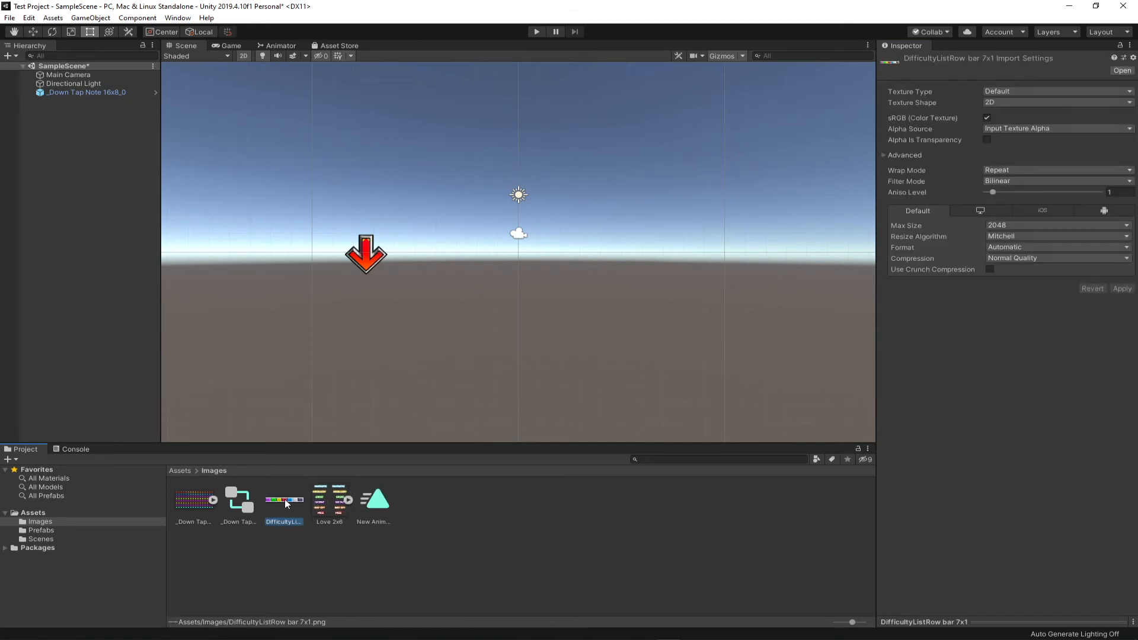
left_click(995, 91)
left_click(1034, 138)
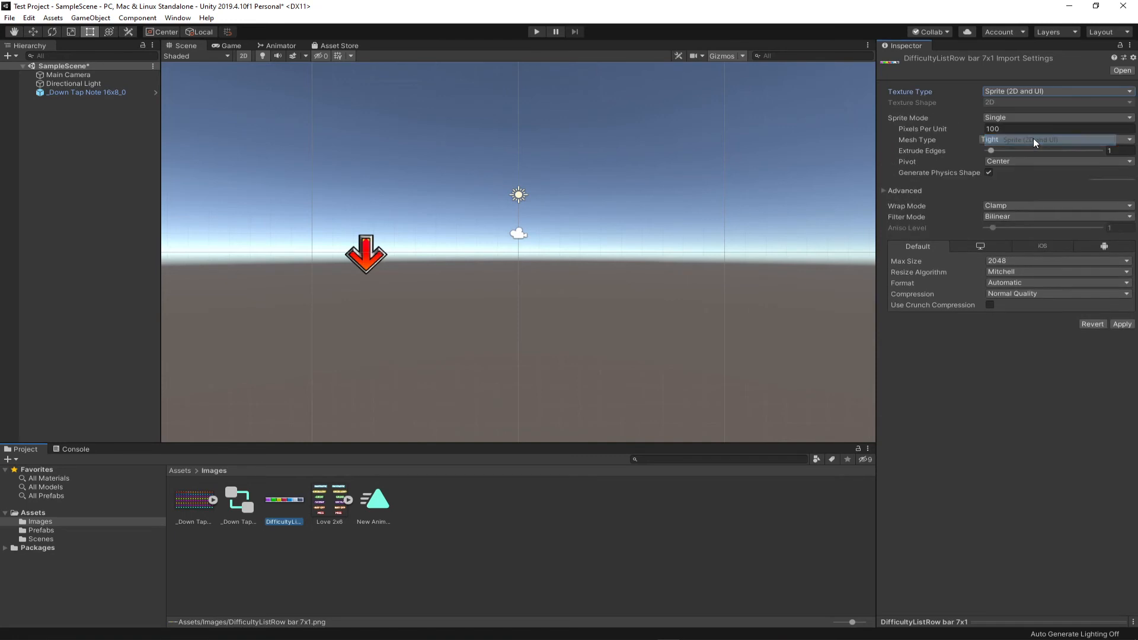
left_click(1005, 117)
left_click(1010, 128)
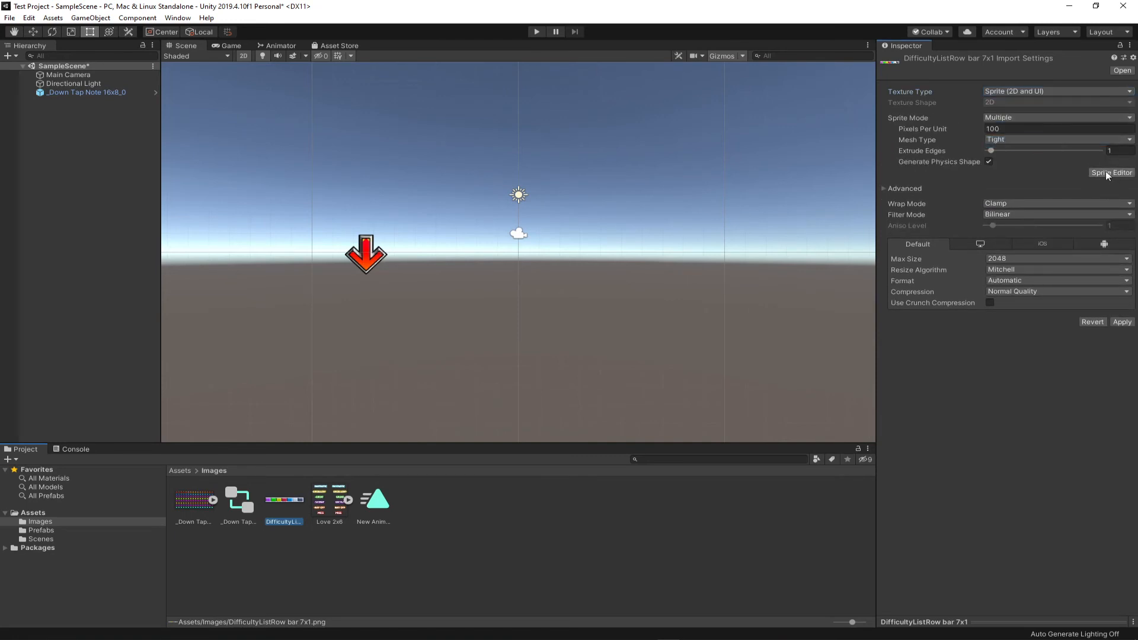
left_click(1106, 172)
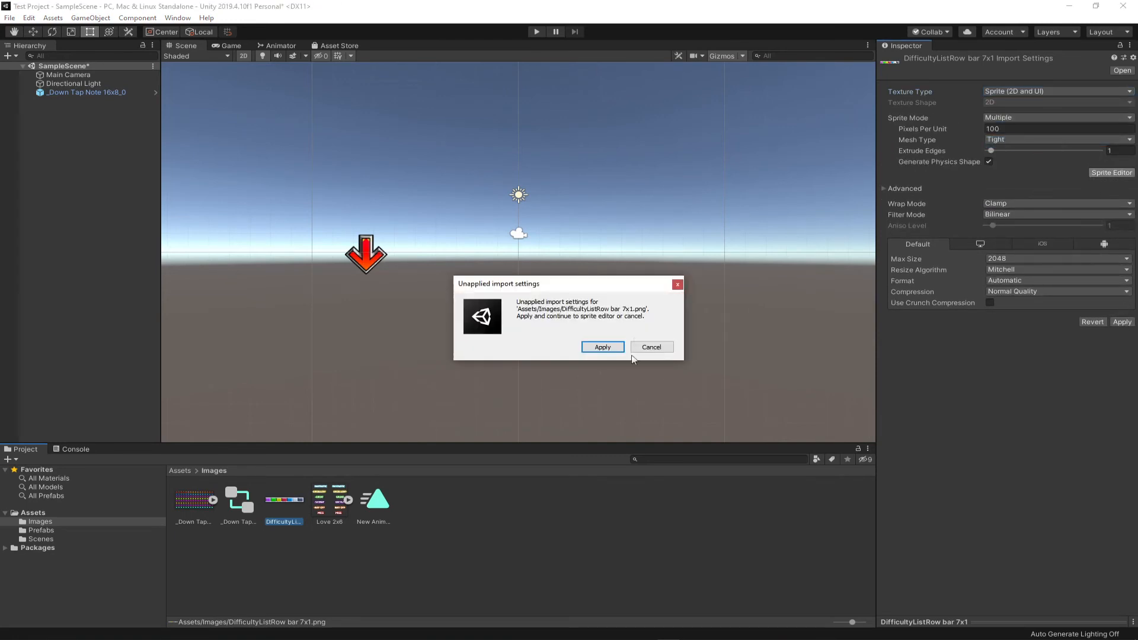
left_click(603, 347)
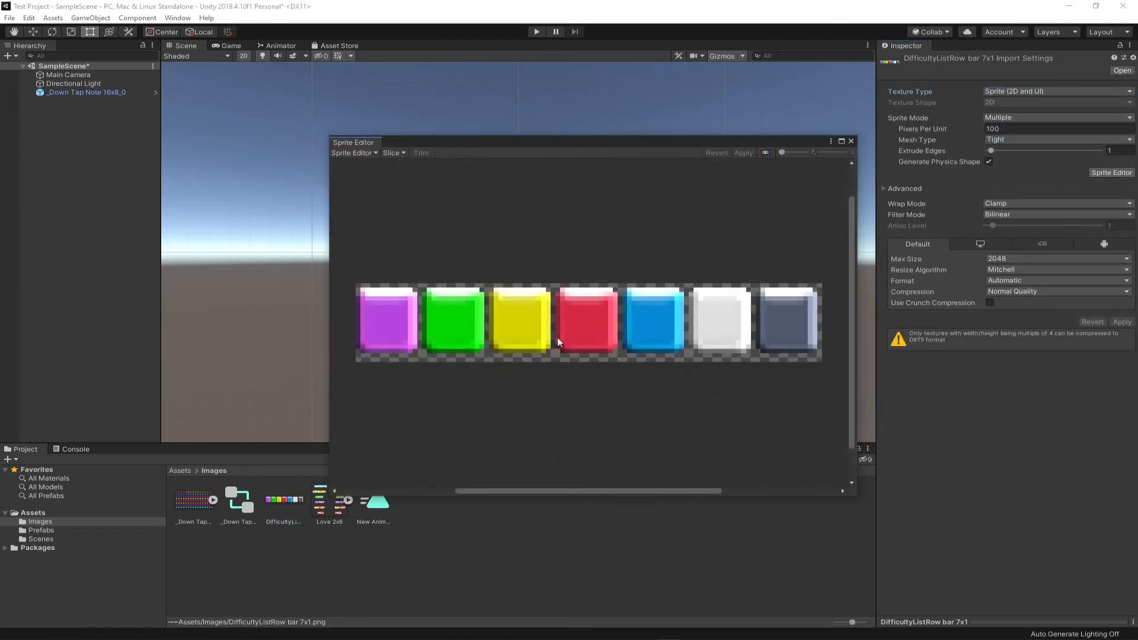
- Try slicing the coloured block sheet with Automatic type and Center pivot
left_click(392, 153)
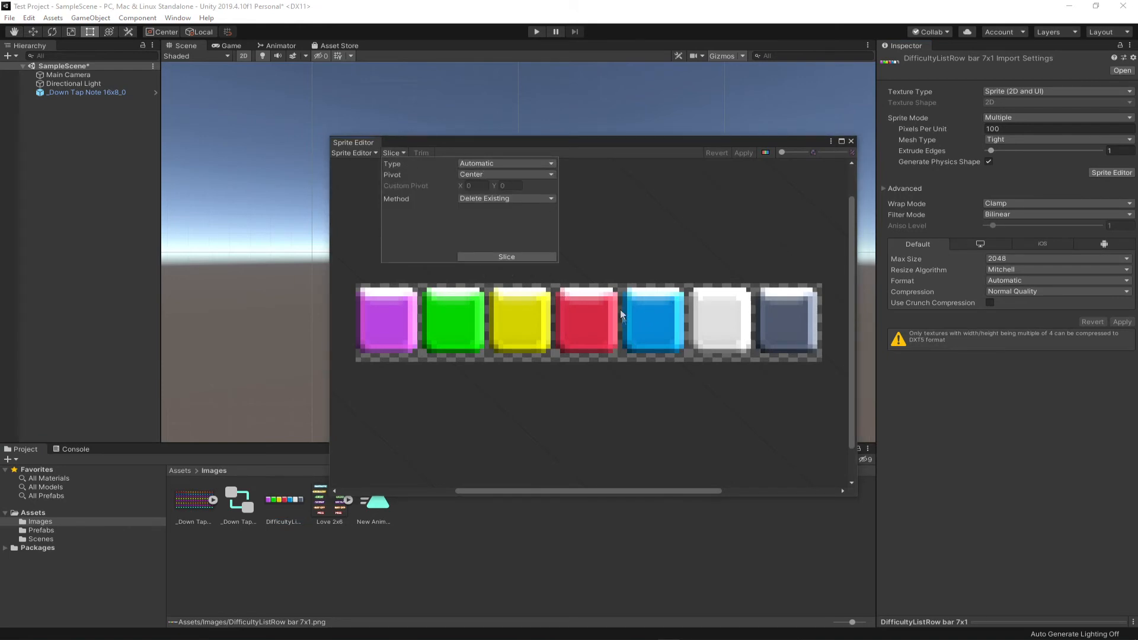
left_click(512, 258)
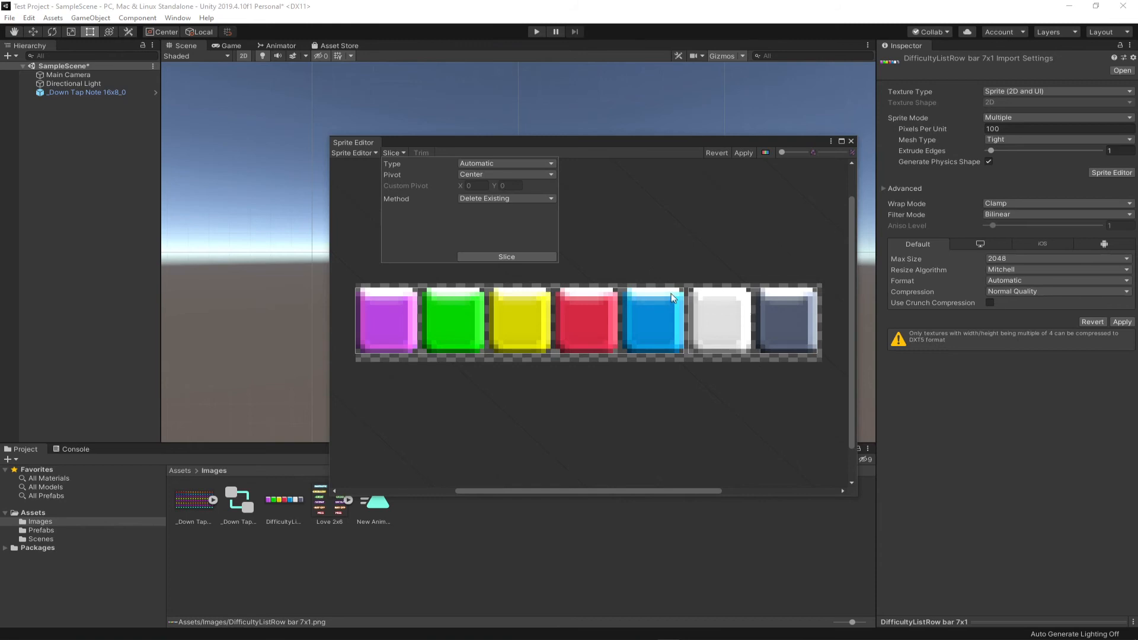
- Slice the block sheet using Grid By Cell Size with a pixel size of 13 by 13
left_click(503, 164)
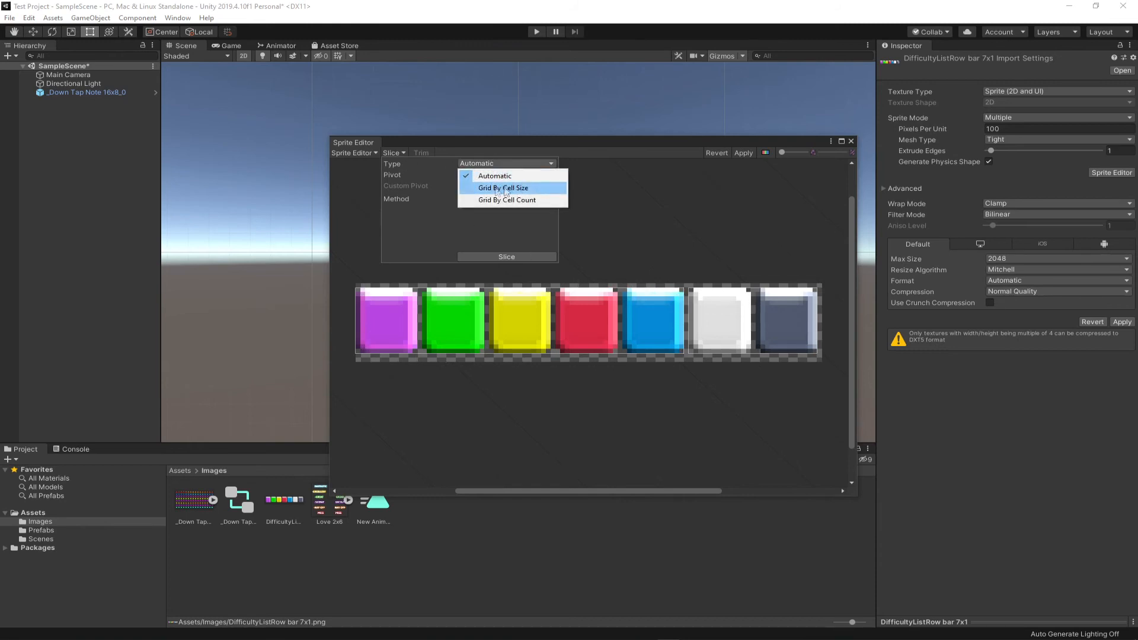
left_click(524, 188)
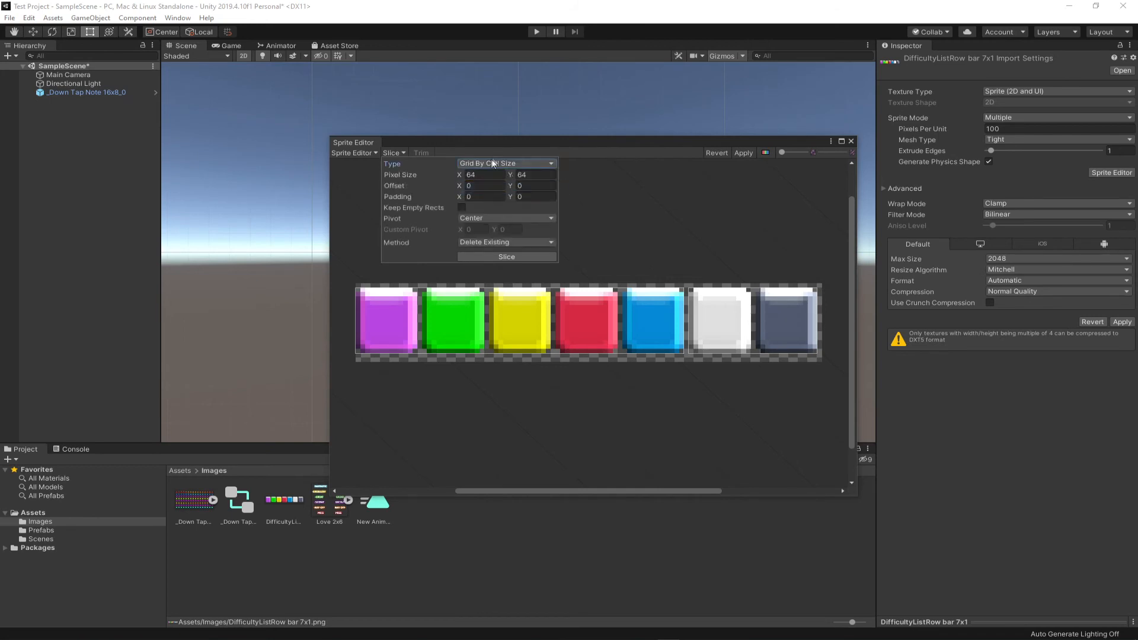
left_click(466, 175)
type("13")
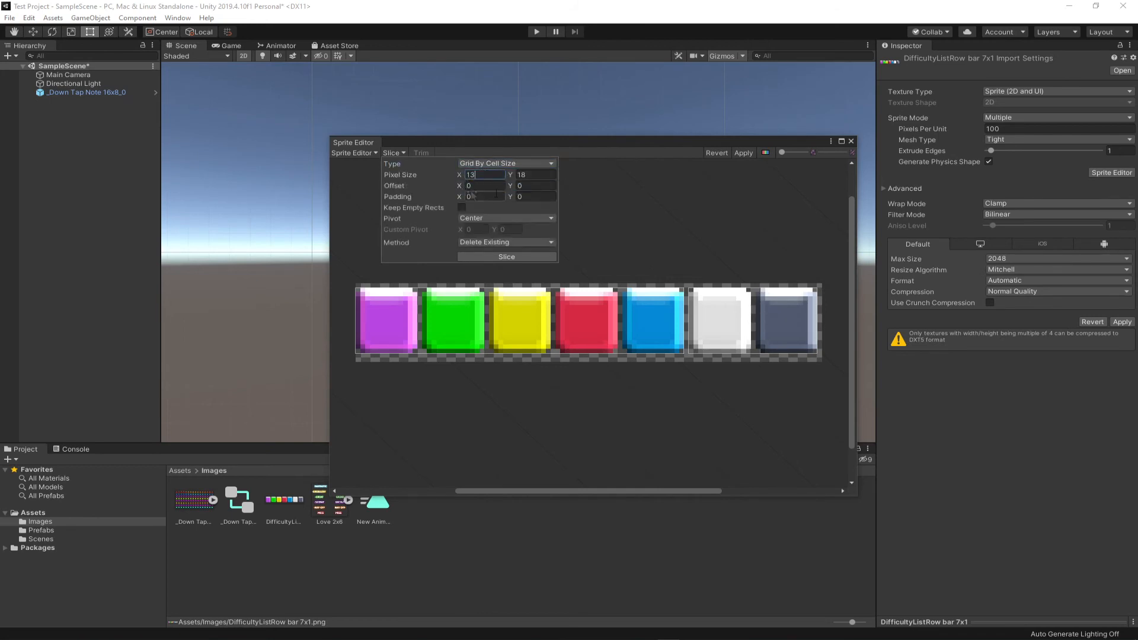
left_click(514, 173)
left_click(521, 256)
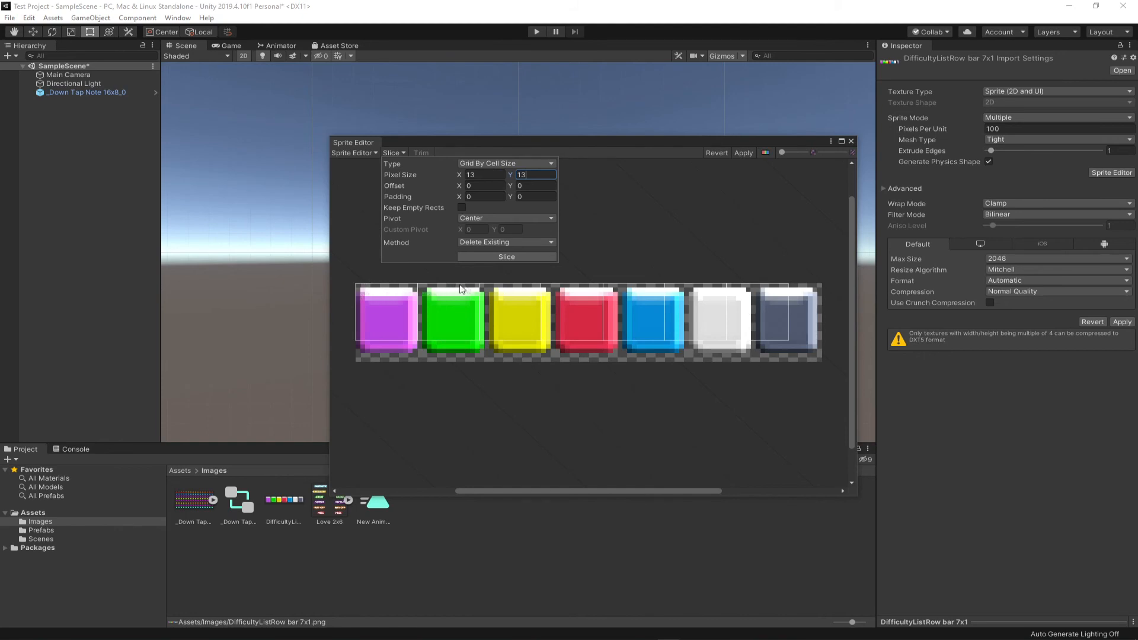
- Refine the grid slices with a Y offset of 1 and a Y pixel size of 15
left_click(519, 186)
type("1")
left_click(507, 257)
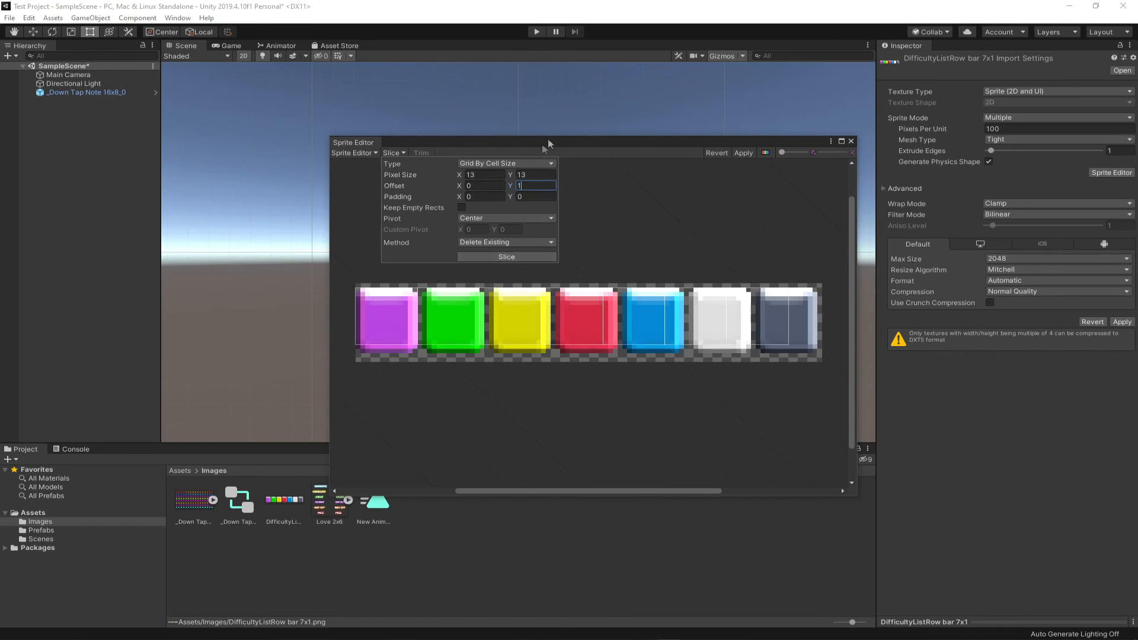
left_click(514, 174)
left_click(506, 256)
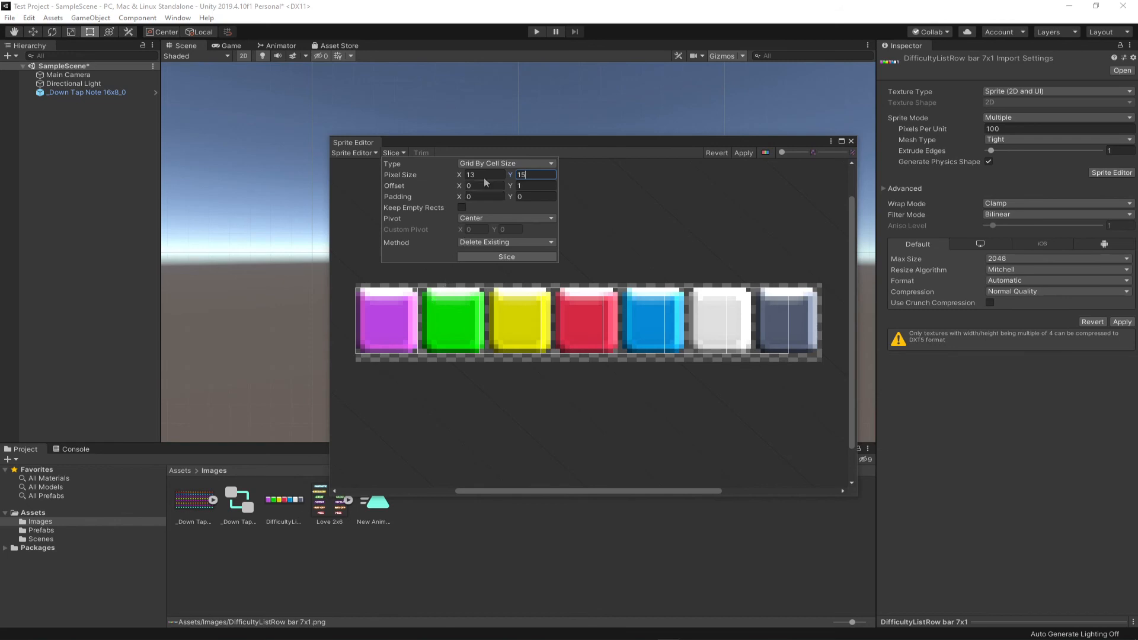
- Set the X padding to 1, re-slice the block sheet, and close the slicing options
left_click(479, 197)
type("1")
left_click(511, 255)
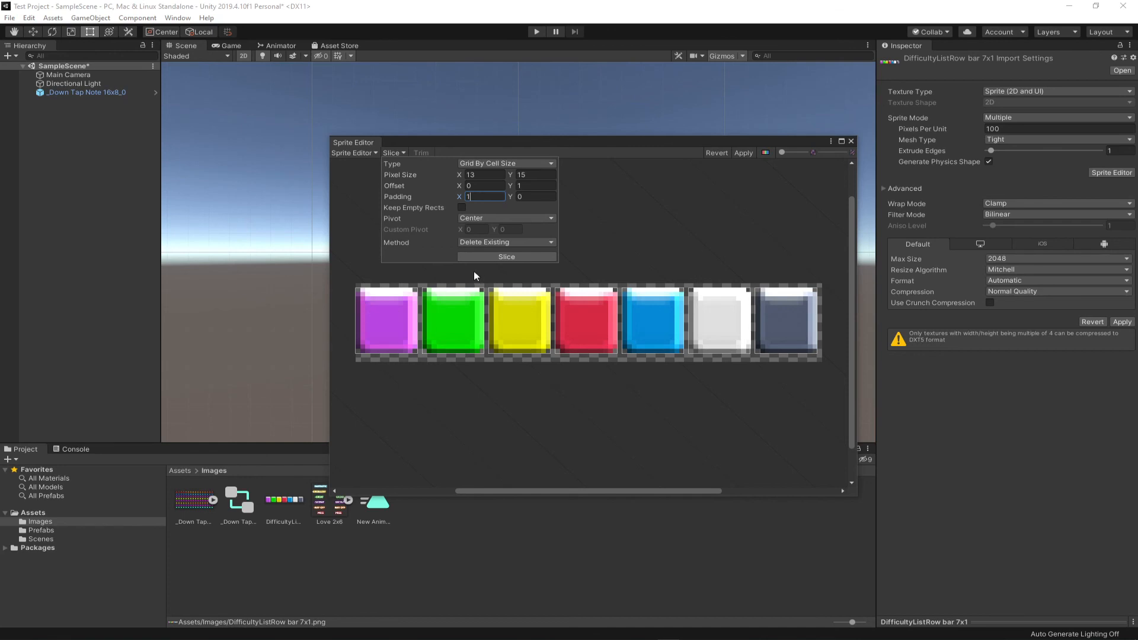
left_click(469, 176)
key("Tab")
left_click(627, 220)
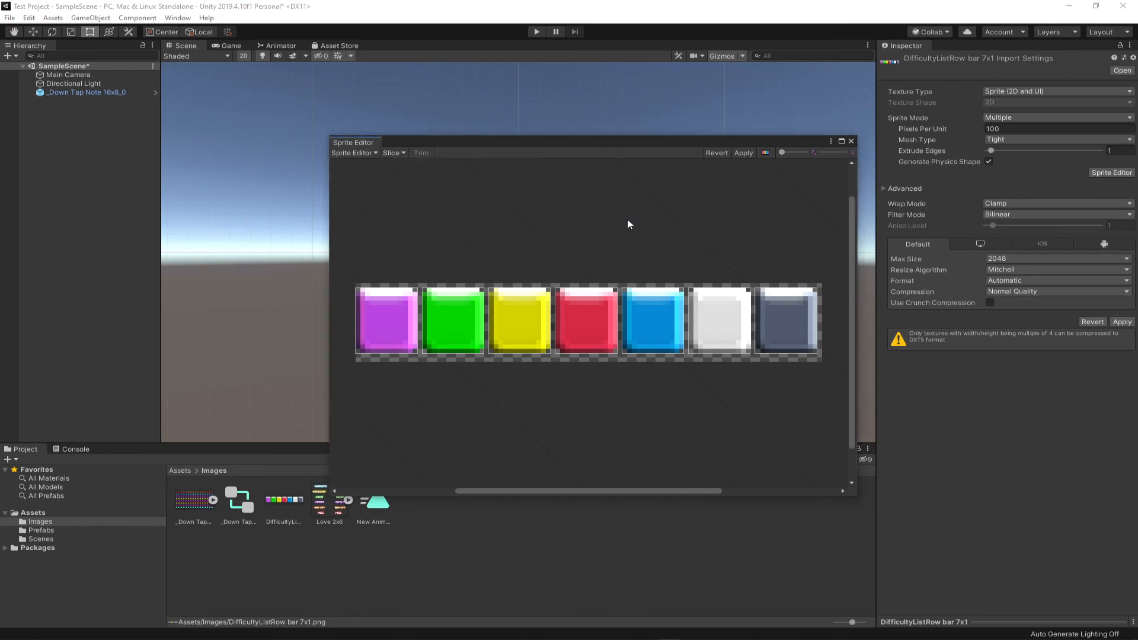
- Apply the slicing of the block sheet and check the green, yellow, red and blue block slices one by one
left_click(744, 153)
left_click(454, 331)
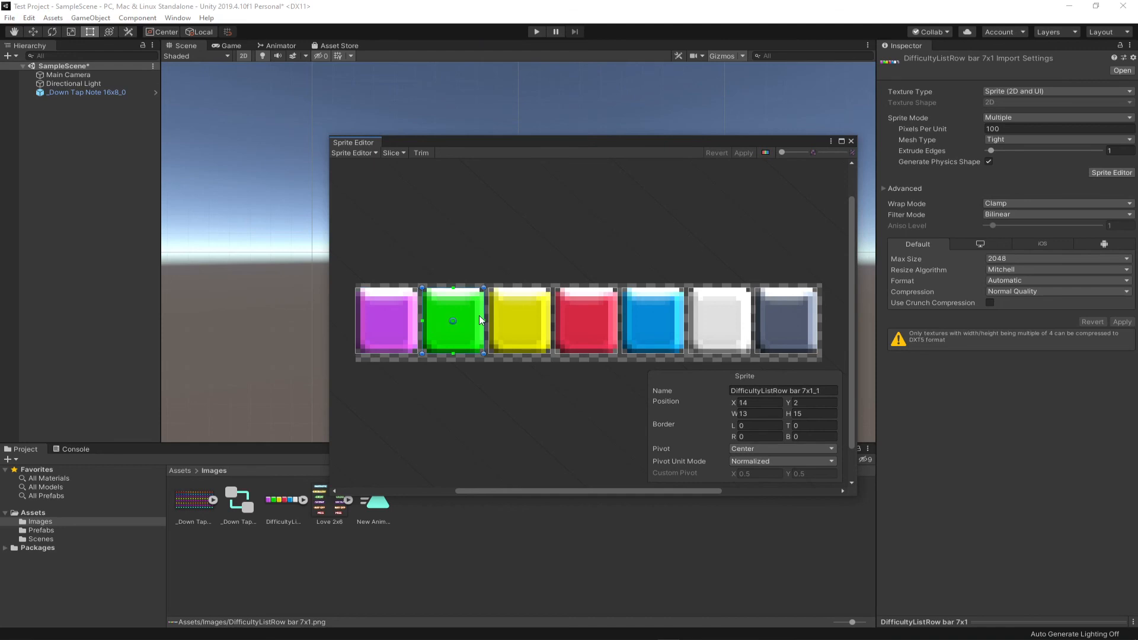
left_click(520, 323)
left_click(584, 326)
left_click(656, 314)
left_click(800, 214)
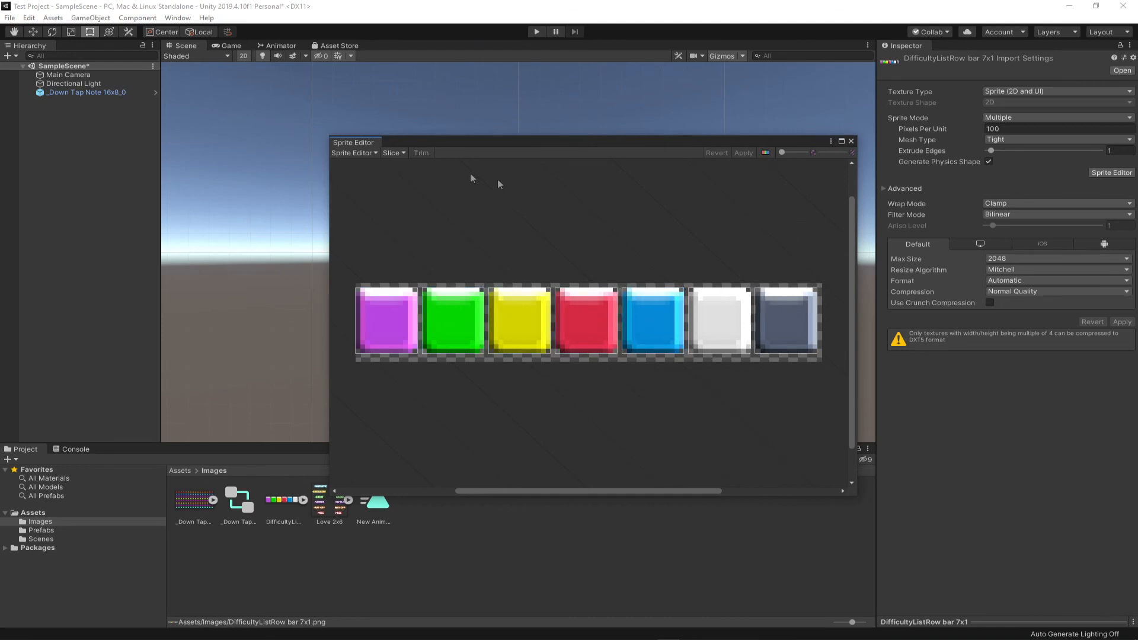
- Slice the block sheet again with the same grid settings, apply the result and close the Sprite Editor
left_click(402, 153)
left_click(528, 256)
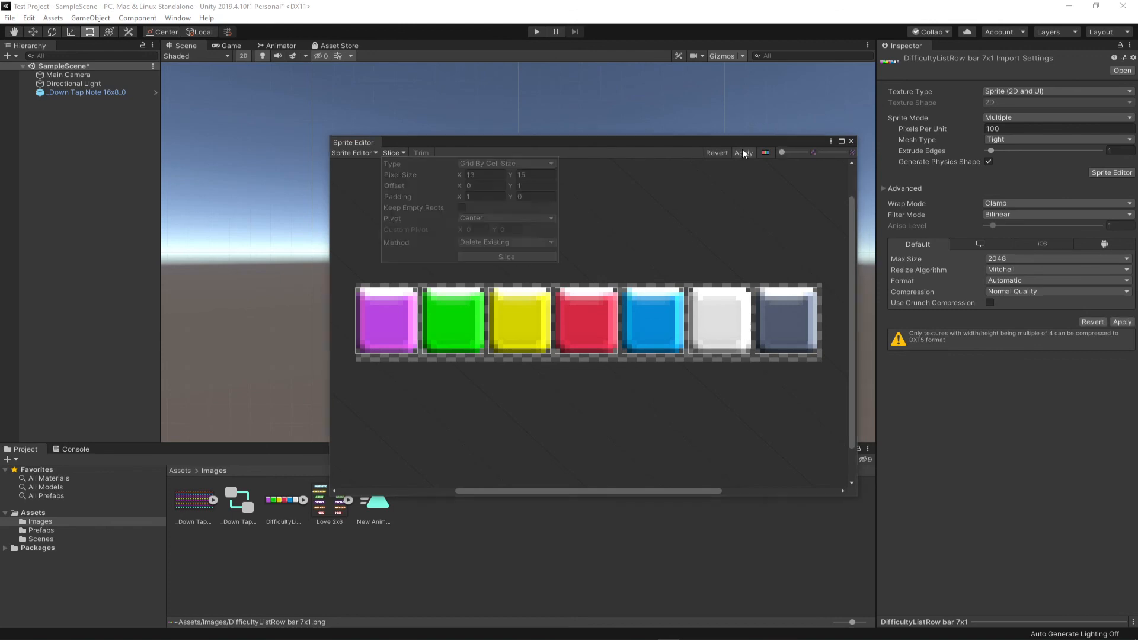
left_click(852, 141)
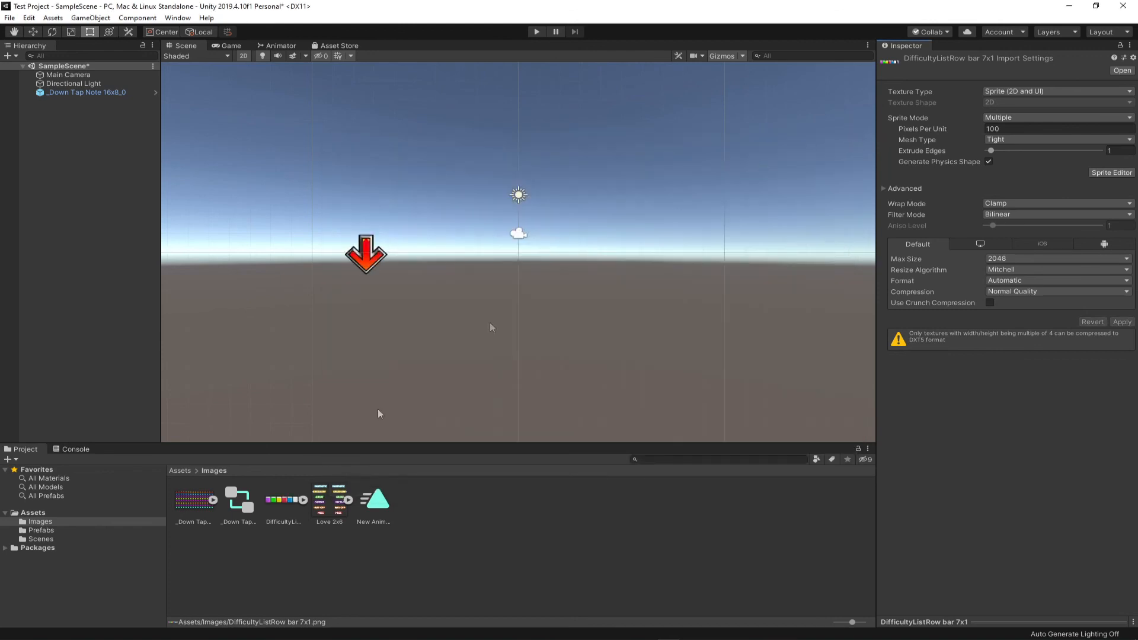
- Expand the DifficultyListRow bar 7x1 sheet in the Images folder, examine its individual block sprites, and collapse it again
left_click(303, 500)
left_click(378, 499)
left_click(420, 499)
left_click(469, 500)
left_click(510, 500)
left_click(555, 500)
left_click(600, 500)
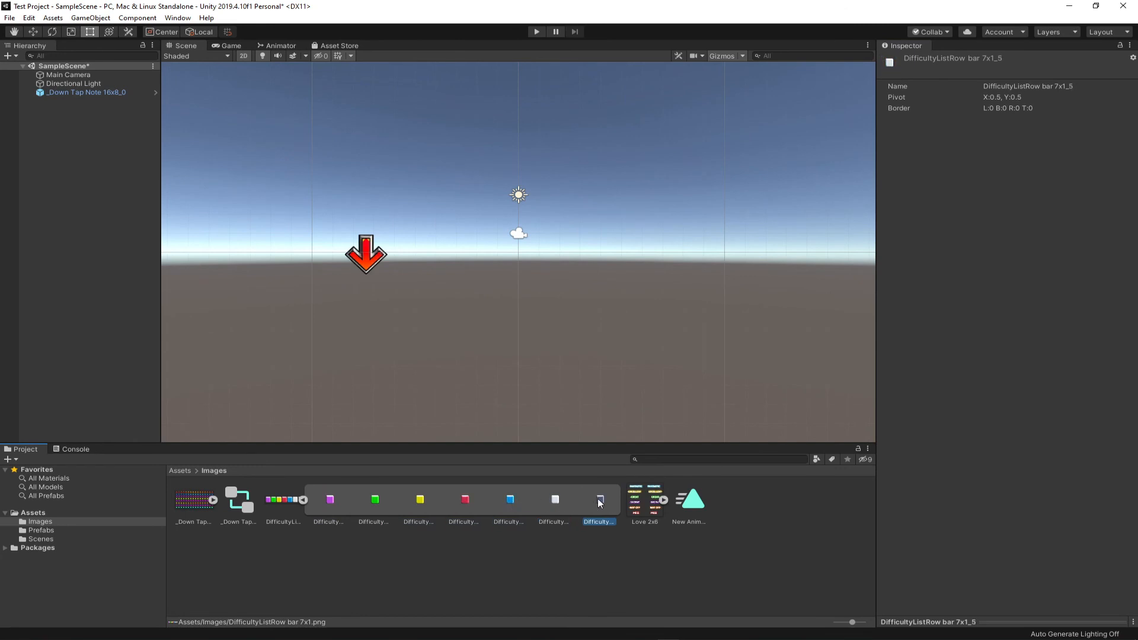
left_click(304, 500)
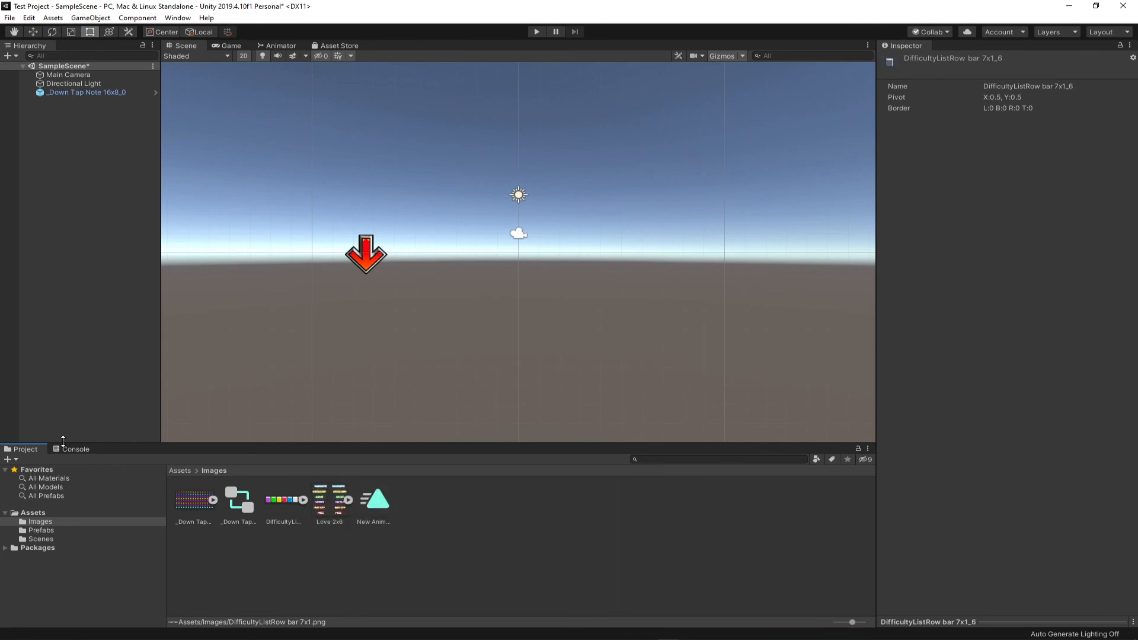